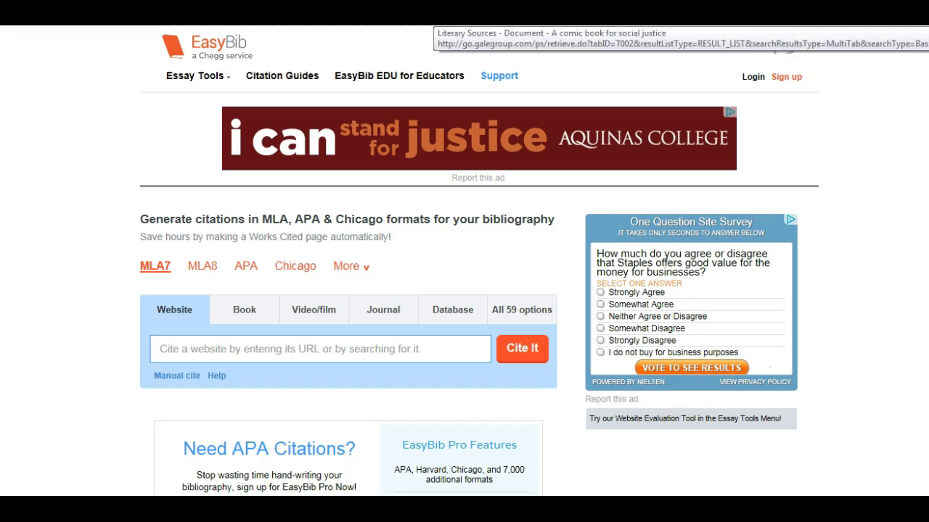
- Open the Gale article's citation options, then sign up for EasyBib with Google and allow access
{"action": "key", "text": "ctrl+Tab"}
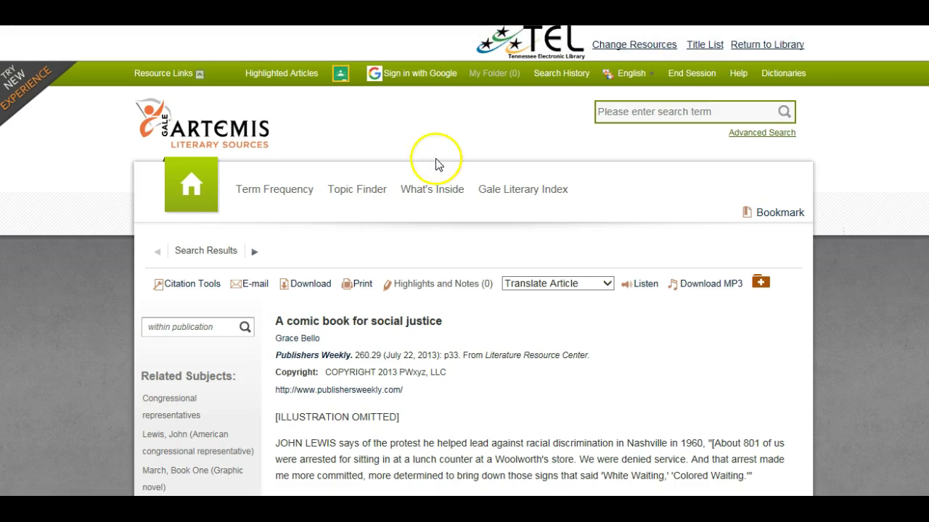
{"action": "left_click", "coordinate": [196, 287]}
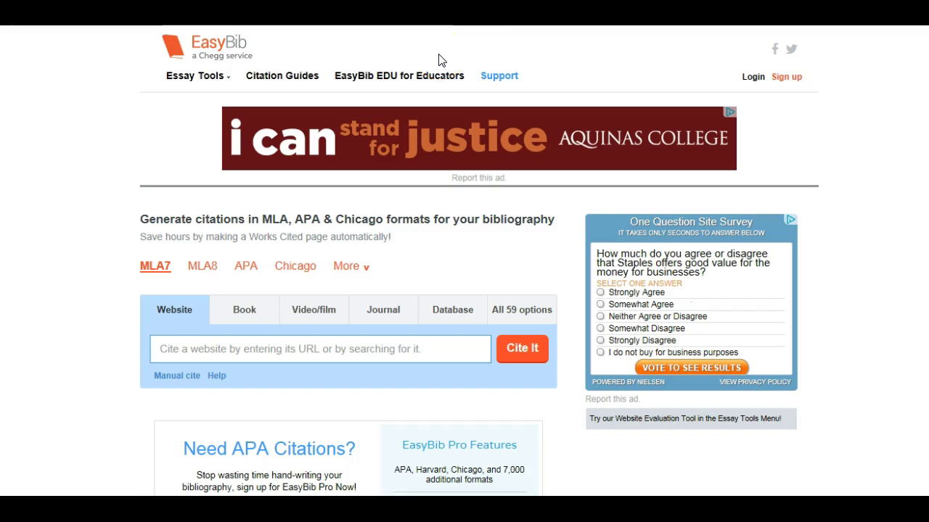
{"action": "left_click", "coordinate": [794, 81]}
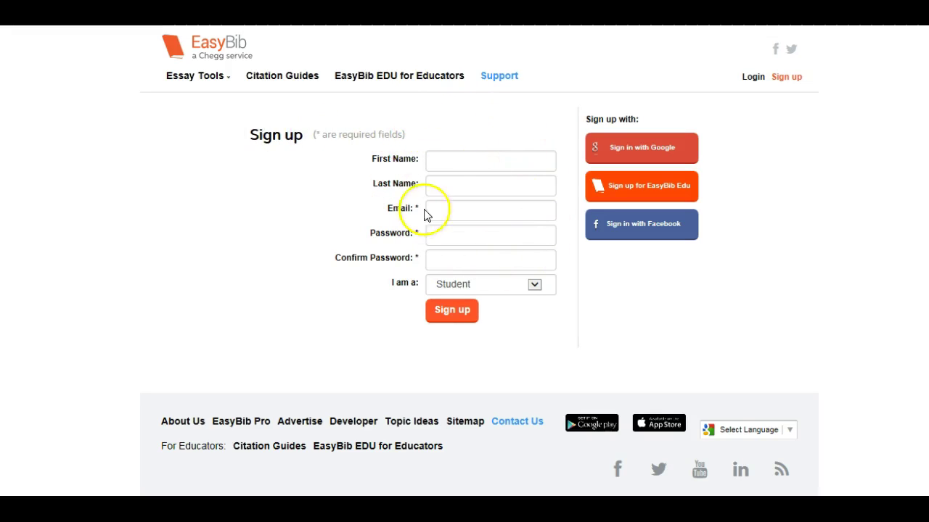
{"action": "left_click", "coordinate": [636, 150]}
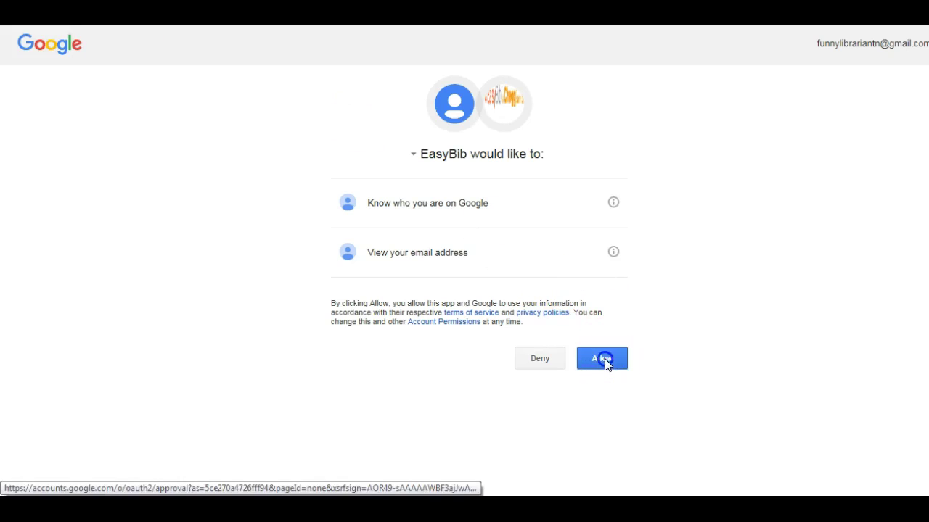
{"action": "left_click", "coordinate": [605, 362]}
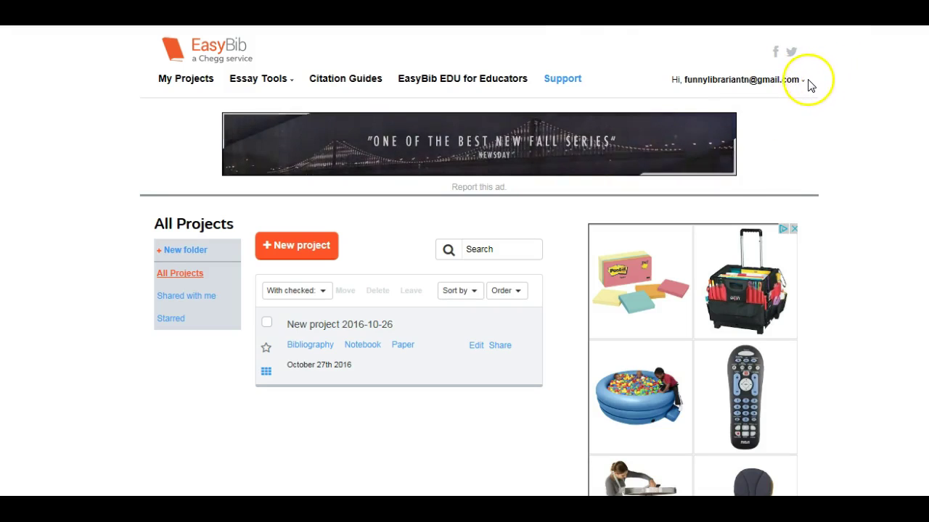
- Paste the school's EDU coupon code on the Coupon Codes page, apply it, and save to join the school
{"action": "left_click", "coordinate": [802, 82]}
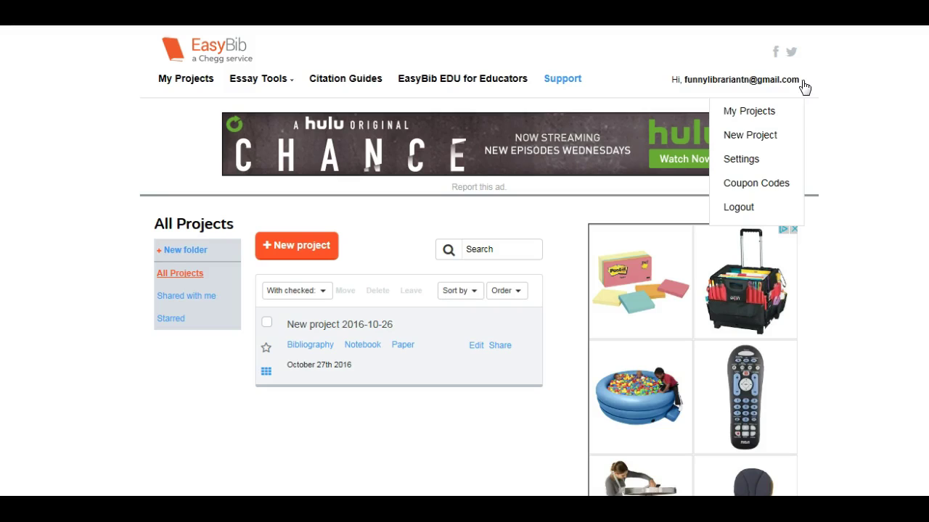
{"action": "left_click", "coordinate": [762, 186]}
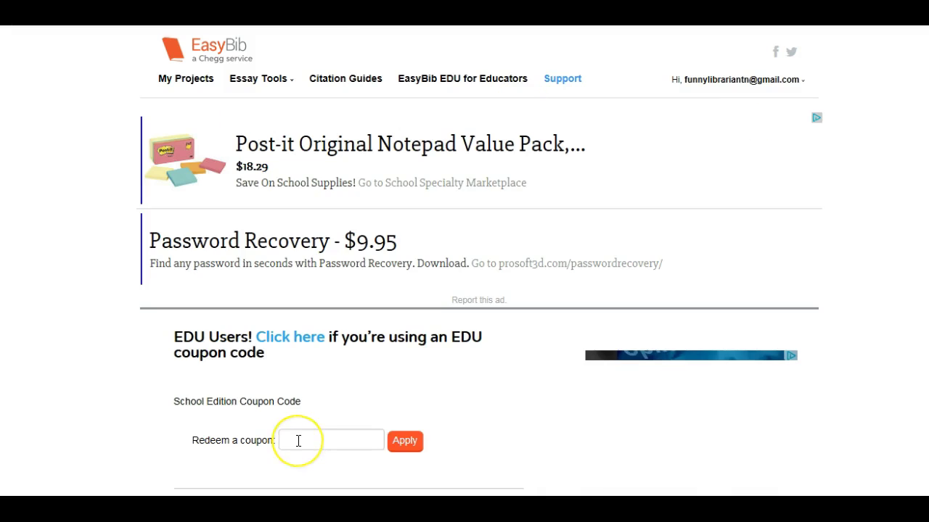
{"action": "left_click", "coordinate": [297, 441]}
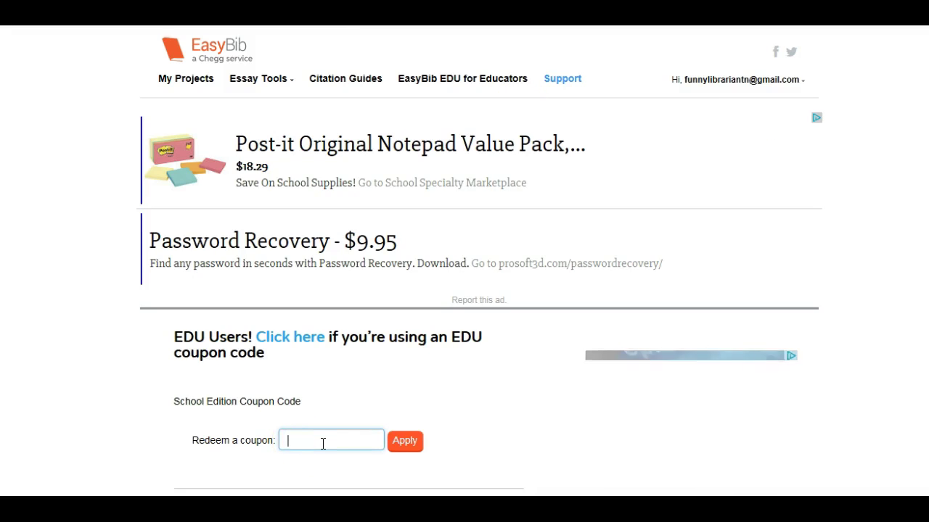
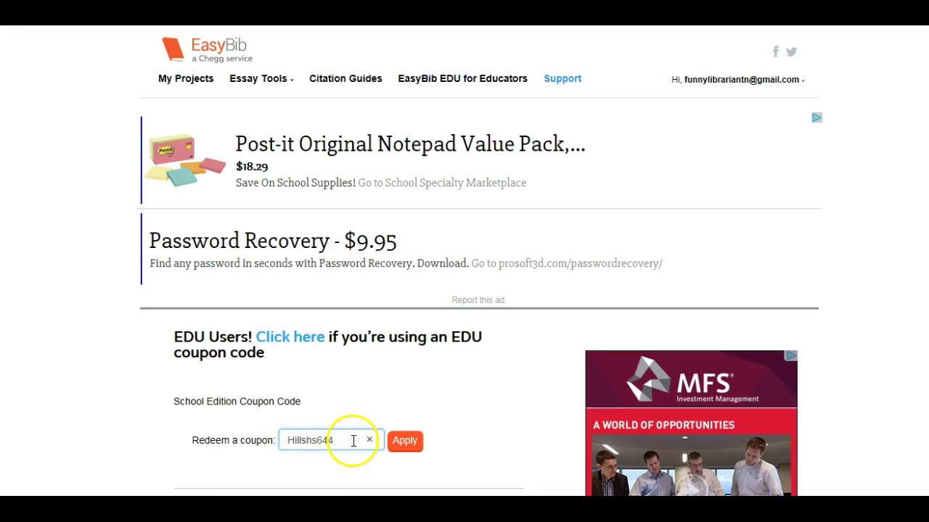
{"action": "left_click", "coordinate": [401, 442]}
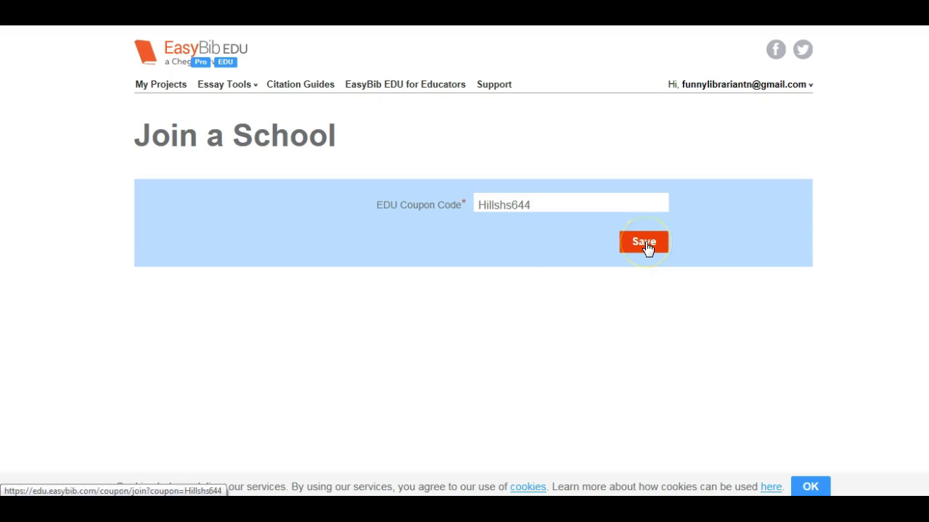
{"action": "left_click", "coordinate": [643, 242]}
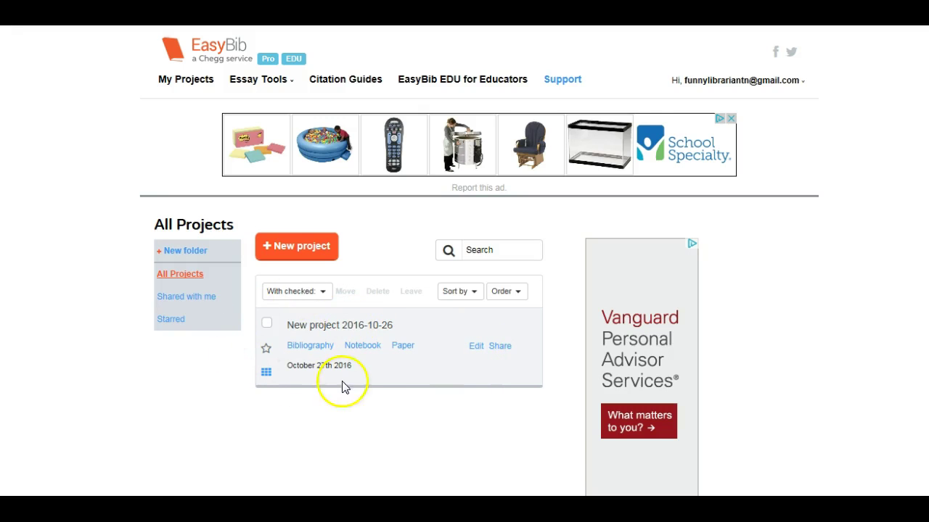
- Rename the project 'Personal Project 2016-10-26', set subject Literature, topic 'Civil Rights, Freedom Riders', keep MLA7, and save
{"action": "left_click", "coordinate": [475, 348]}
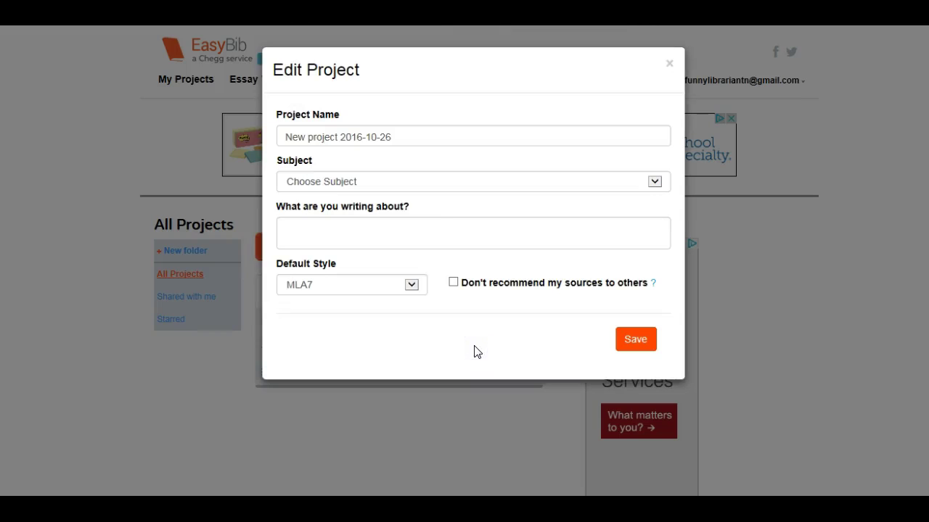
{"action": "left_click", "coordinate": [336, 135]}
{"action": "left_click_drag", "start_coordinate": [337, 136], "coordinate": [285, 137]}
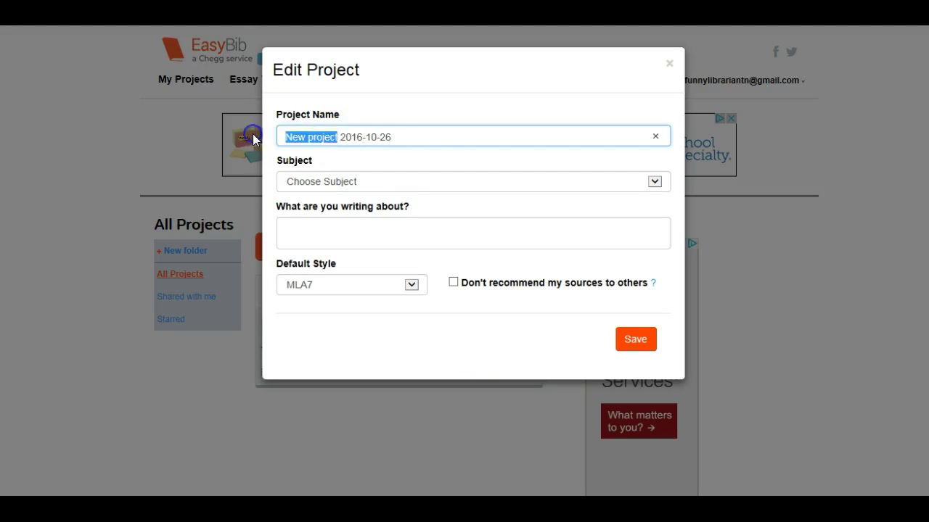
{"action": "left_click", "coordinate": [272, 201]}
{"action": "scroll", "coordinate": [276, 200], "scroll_direction": "down", "scroll_amount": 5}
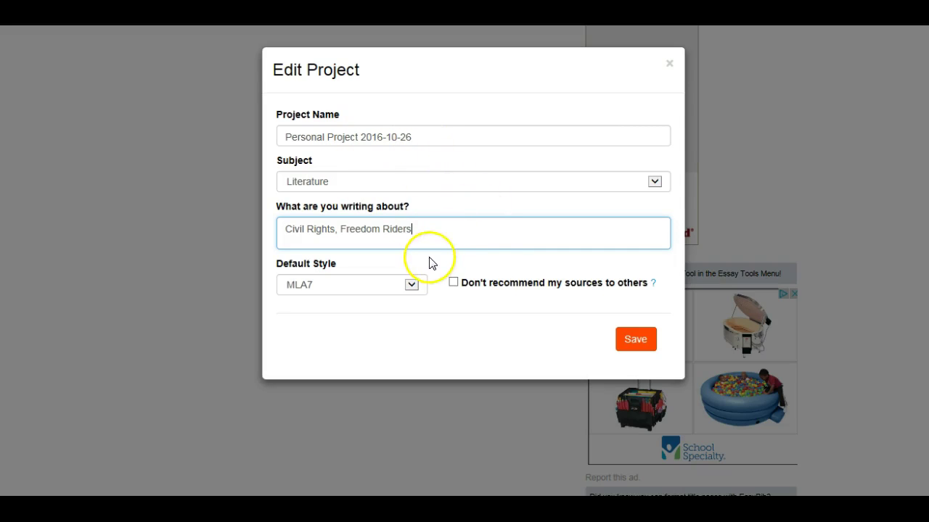
{"action": "left_click", "coordinate": [409, 286]}
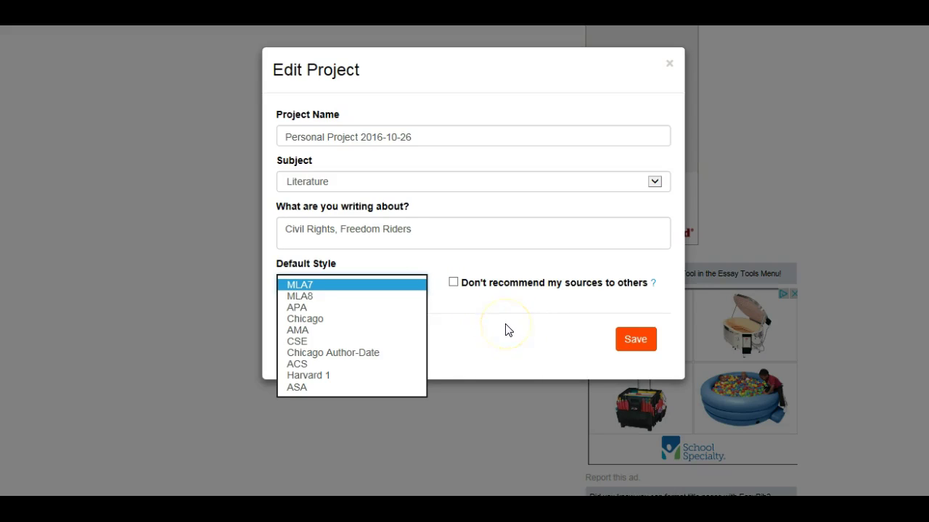
{"action": "left_click", "coordinate": [636, 339]}
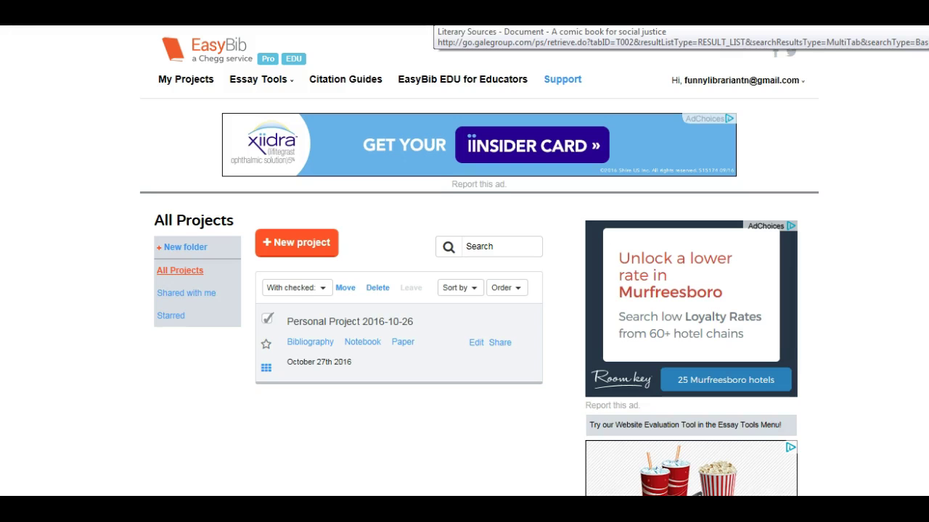
- Export the Bello 'A Comic Book for Social Justice' citation from Gale to EasyBib
{"action": "key", "text": "ctrl+Tab"}
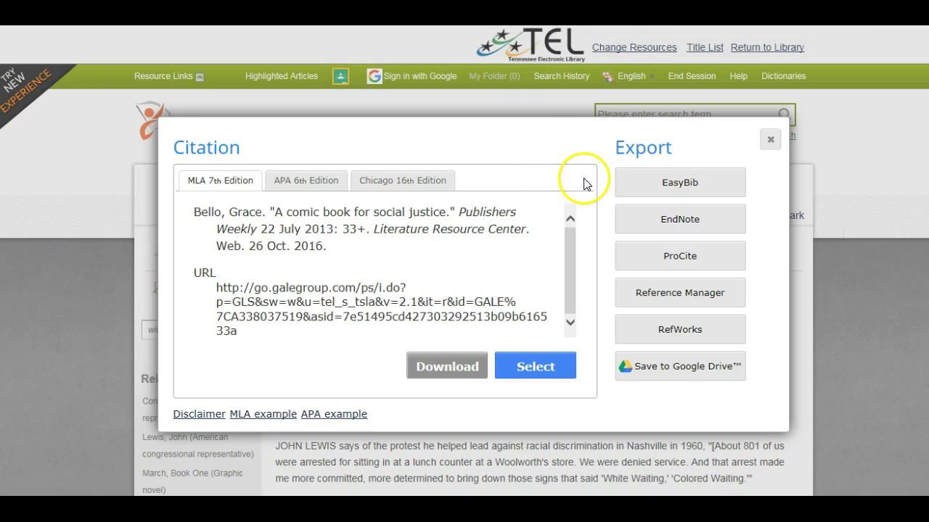
{"action": "left_click", "coordinate": [693, 186]}
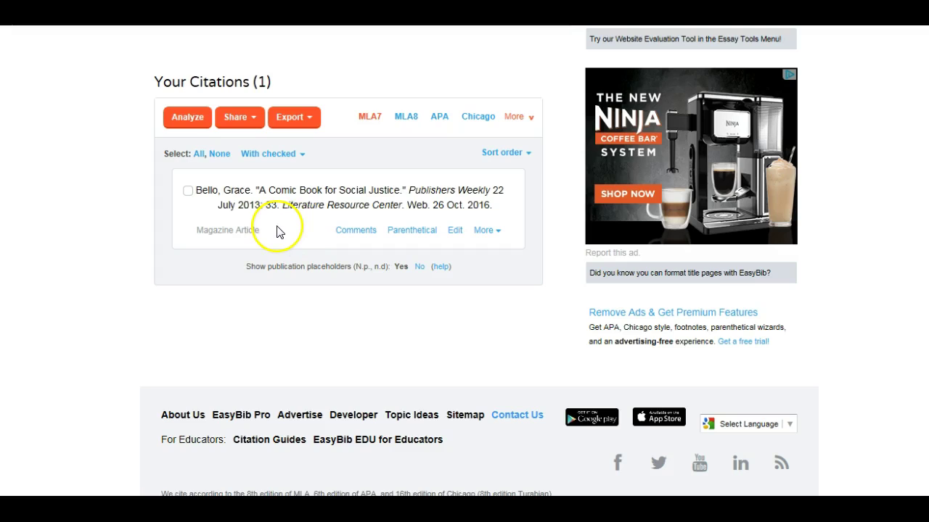
- Add the annotation 'This article helped me learn' to the Bello citation and update it
{"action": "left_click", "coordinate": [455, 233]}
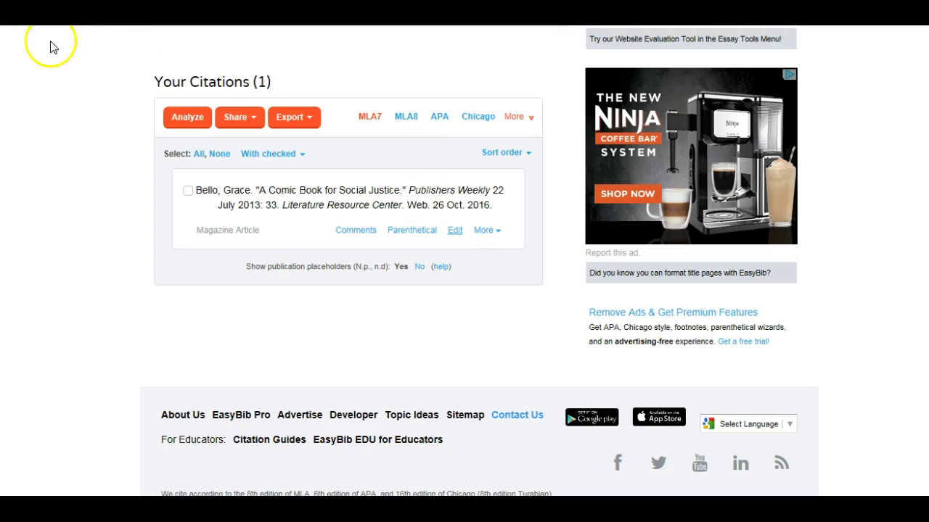
{"action": "scroll", "coordinate": [478, 261], "scroll_direction": "down", "scroll_amount": 3}
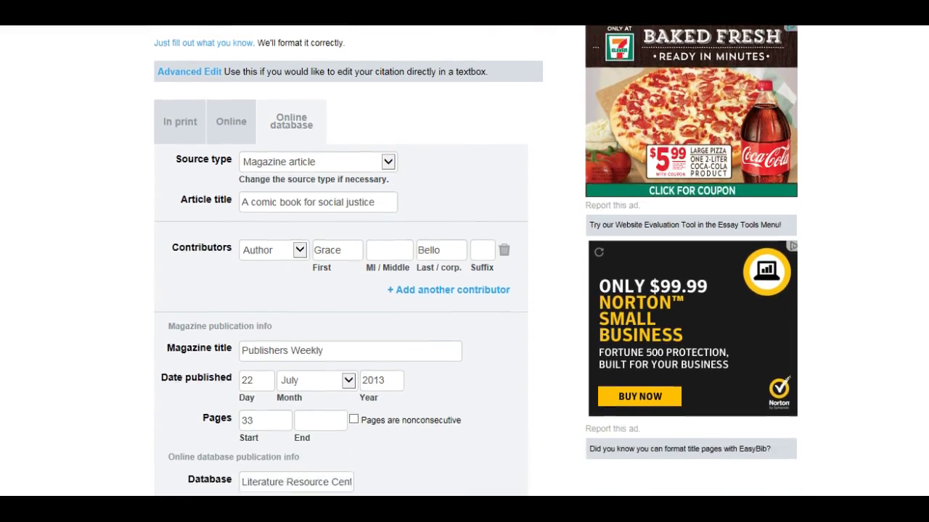
{"action": "scroll", "coordinate": [477, 260], "scroll_direction": "down", "scroll_amount": 2}
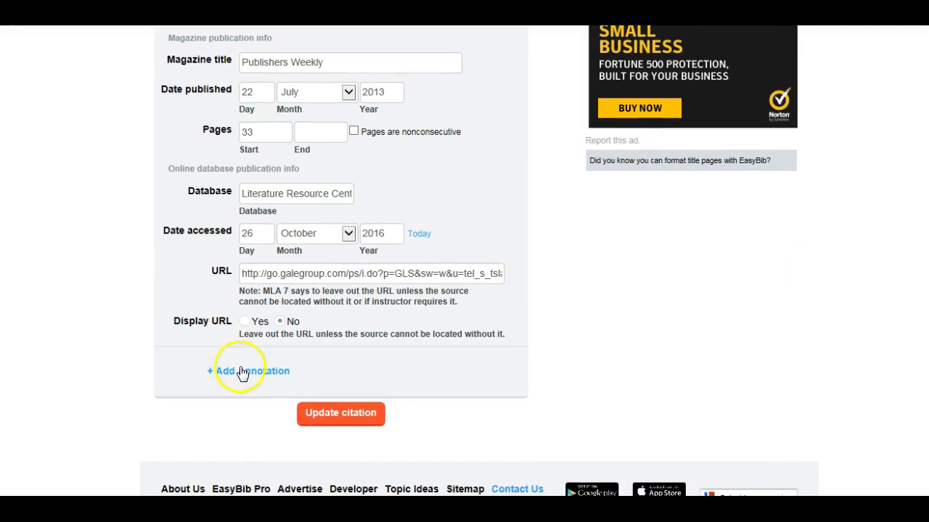
{"action": "left_click", "coordinate": [242, 372]}
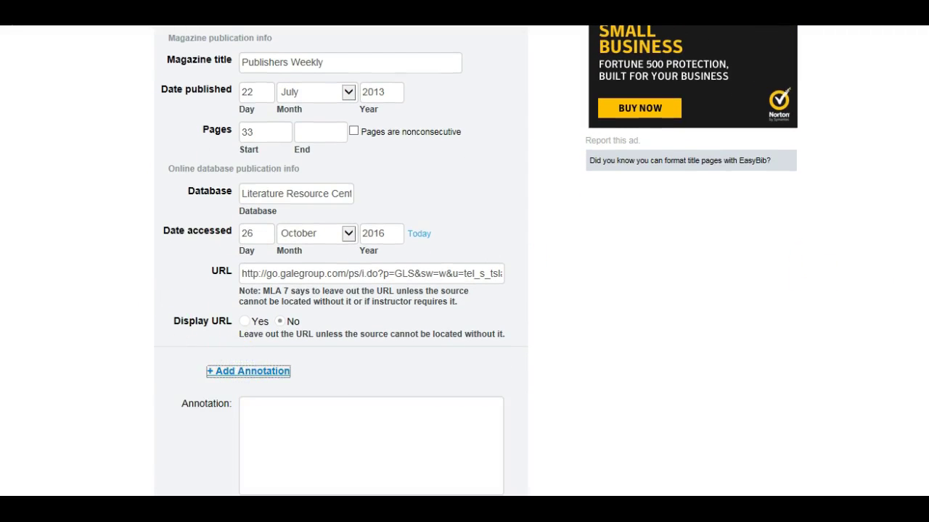
{"action": "scroll", "coordinate": [274, 295], "scroll_direction": "down", "scroll_amount": 3}
{"action": "left_click", "coordinate": [274, 294]}
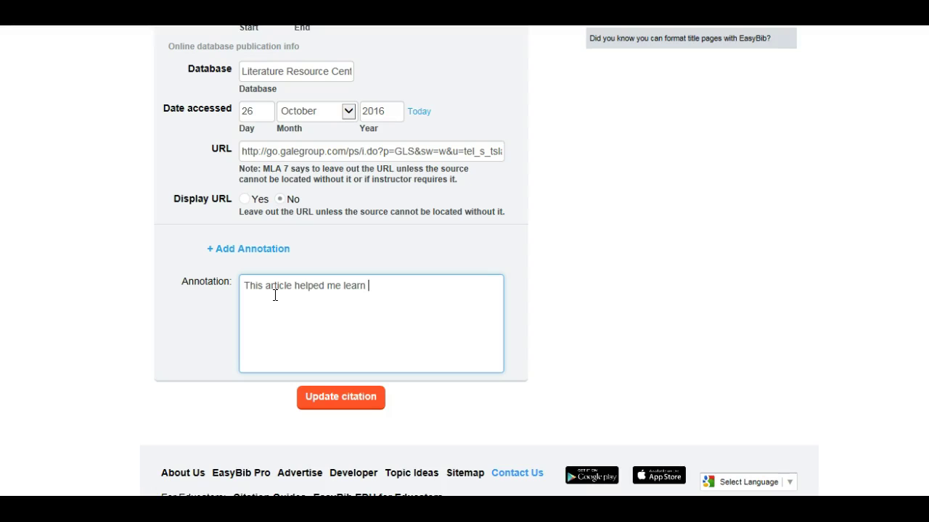
{"action": "left_click", "coordinate": [338, 407]}
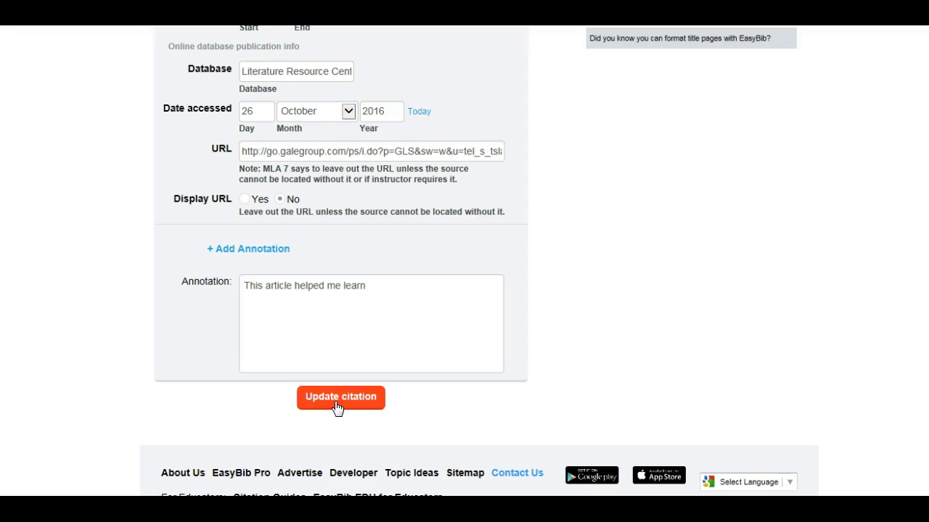
{"action": "left_click", "coordinate": [336, 402]}
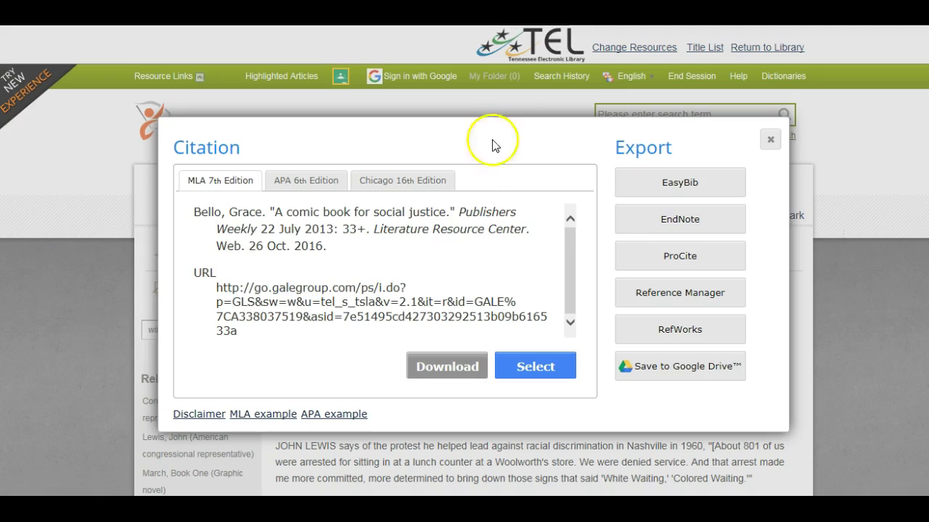
- Close the citation window, select the paragraph beginning 'The congressman', and return to EasyBib
{"action": "left_click", "coordinate": [767, 140]}
{"action": "scroll", "coordinate": [464, 290], "scroll_direction": "down", "scroll_amount": 4}
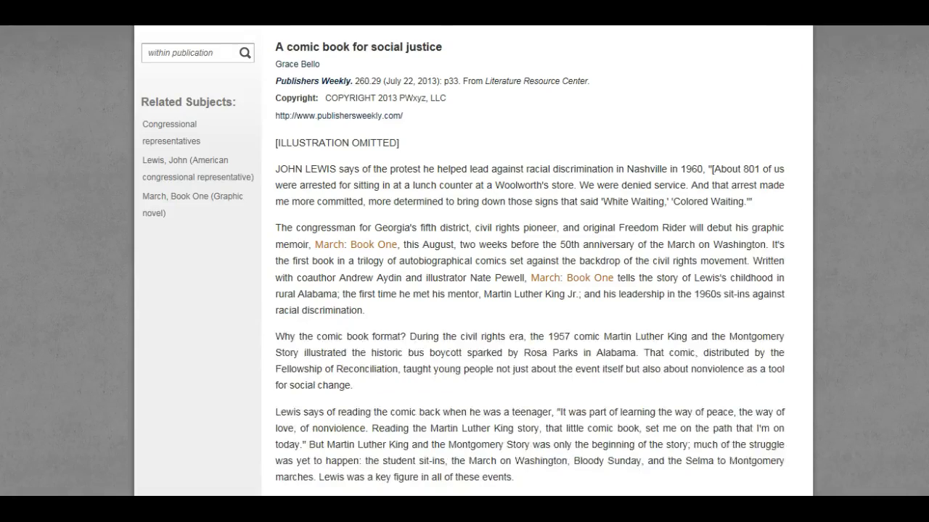
{"action": "left_click_drag", "start_coordinate": [275, 214], "coordinate": [405, 248]}
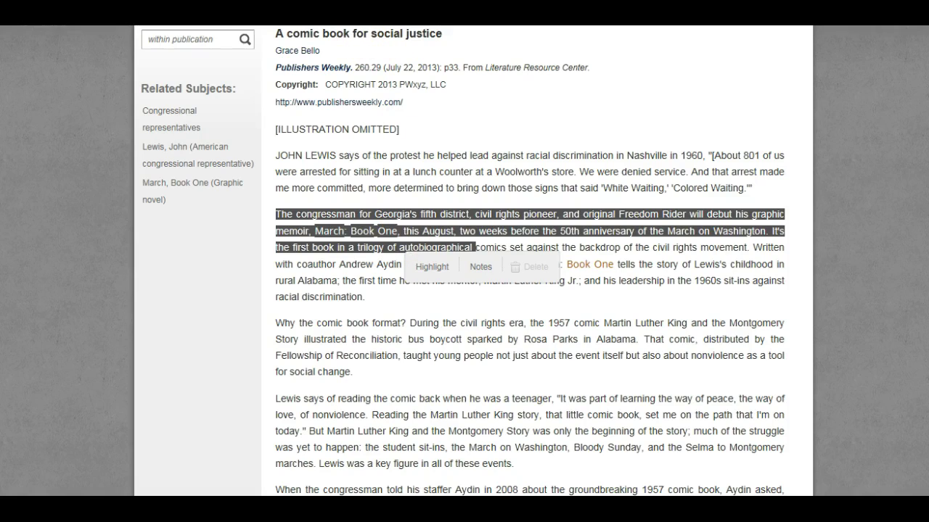
{"action": "key", "text": "ctrl+Tab"}
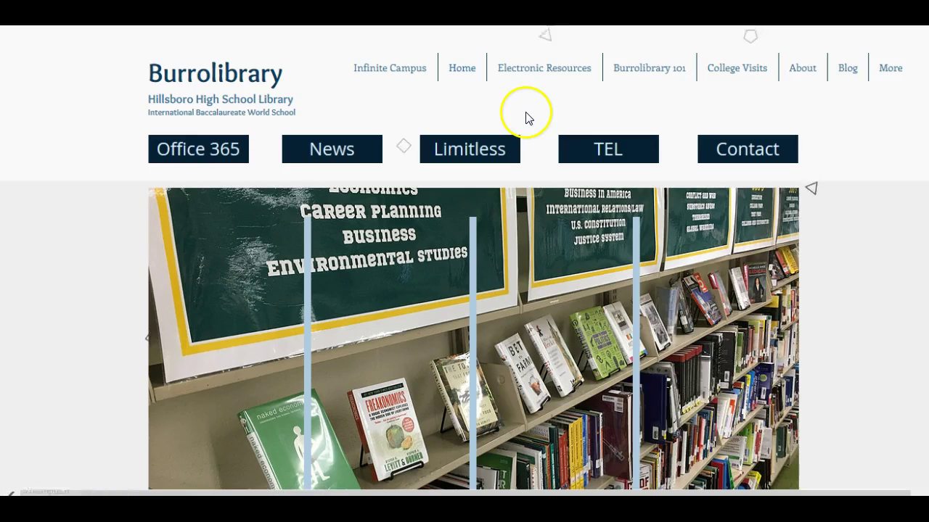
- Open Biography In Context from the Burrolibrary Electronic Resources menu
{"action": "mouse_move", "coordinate": [531, 73]}
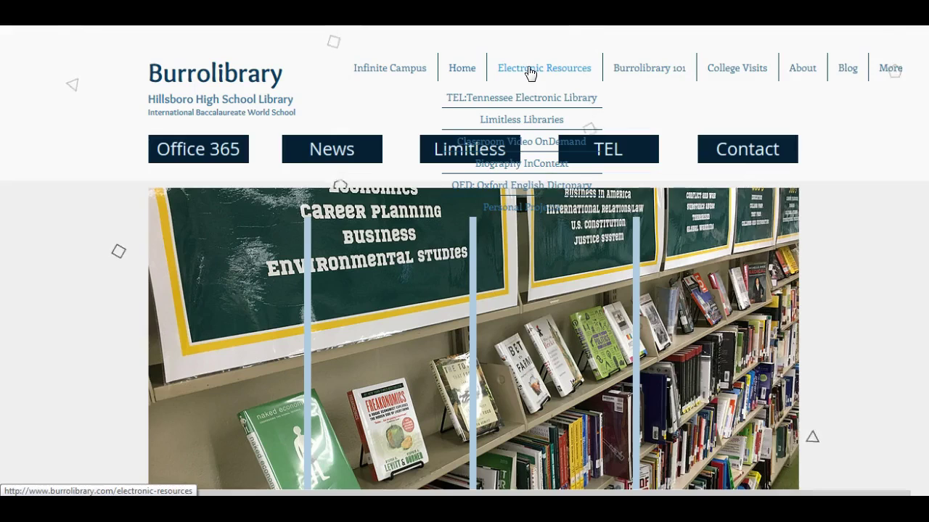
{"action": "left_click", "coordinate": [513, 158]}
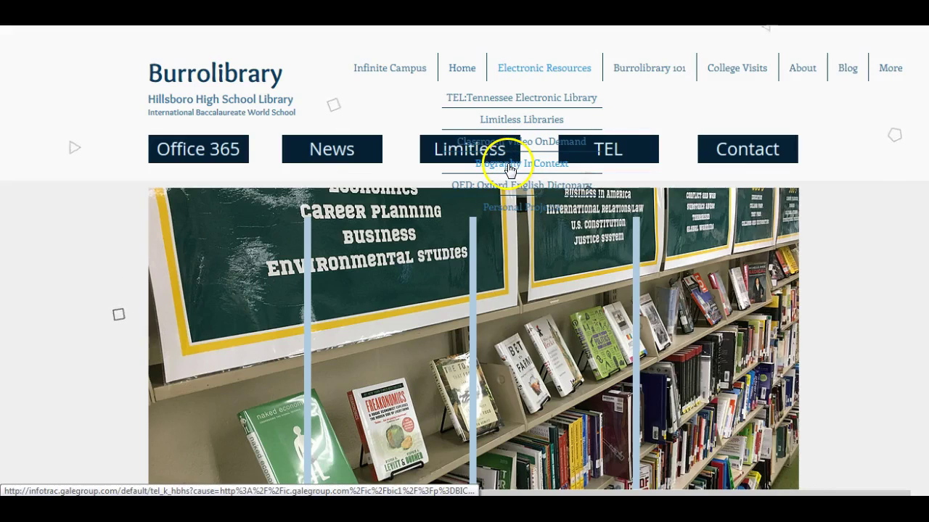
{"action": "left_click", "coordinate": [489, 176]}
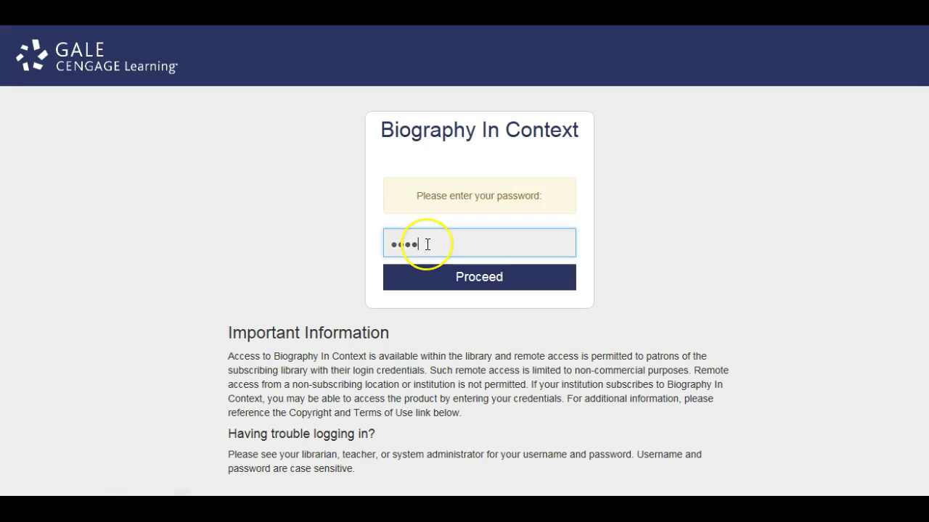
- Log into Gale Biography In Context and search for John Lewis, choosing his topic suggestion
{"action": "type", "text": "••"}
{"action": "left_click", "coordinate": [479, 283]}
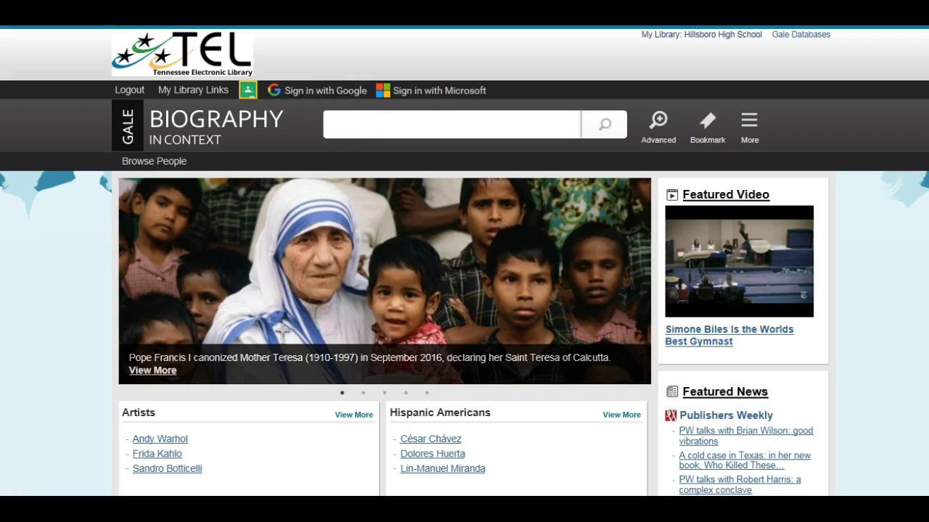
{"action": "left_click", "coordinate": [428, 130]}
{"action": "type", "text": "John Lewis"}
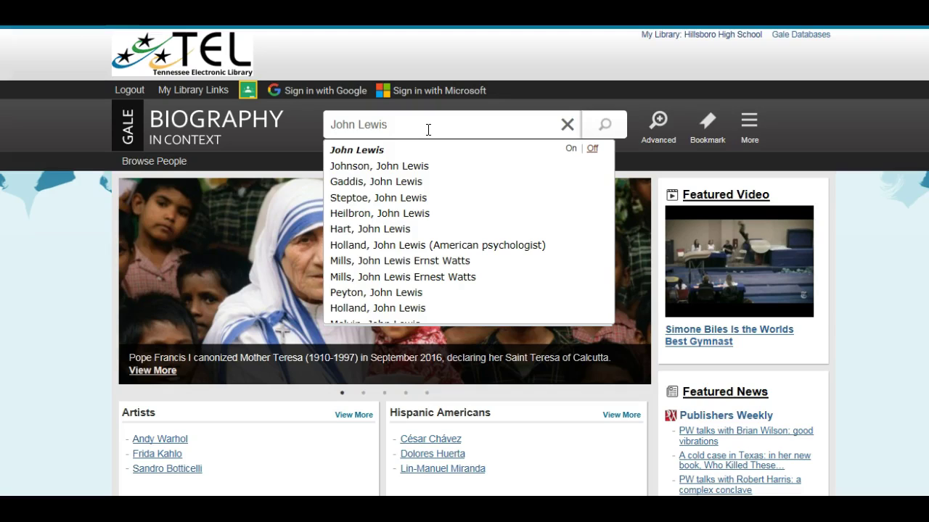
{"action": "left_click", "coordinate": [369, 151]}
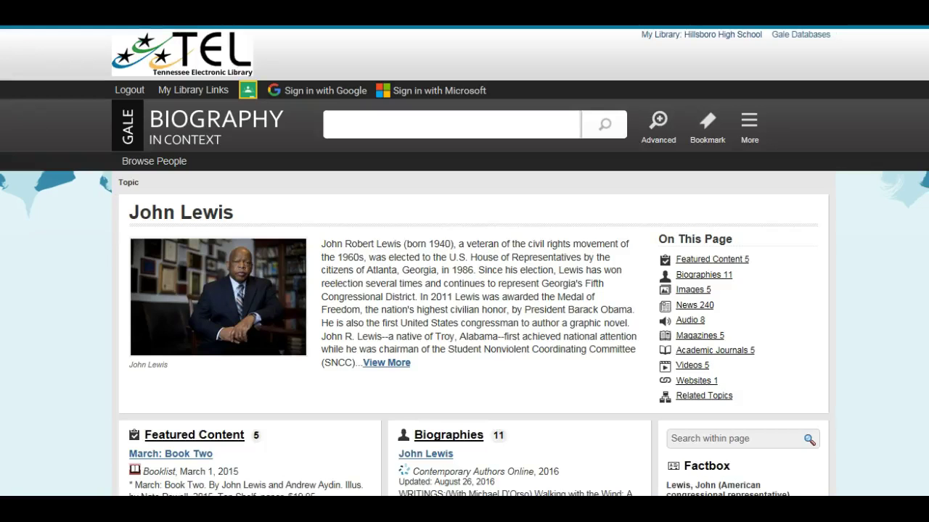
- Open the 'John Lewis in his office' image from the topic's Images section
{"action": "scroll", "coordinate": [464, 290], "scroll_direction": "down", "scroll_amount": 1}
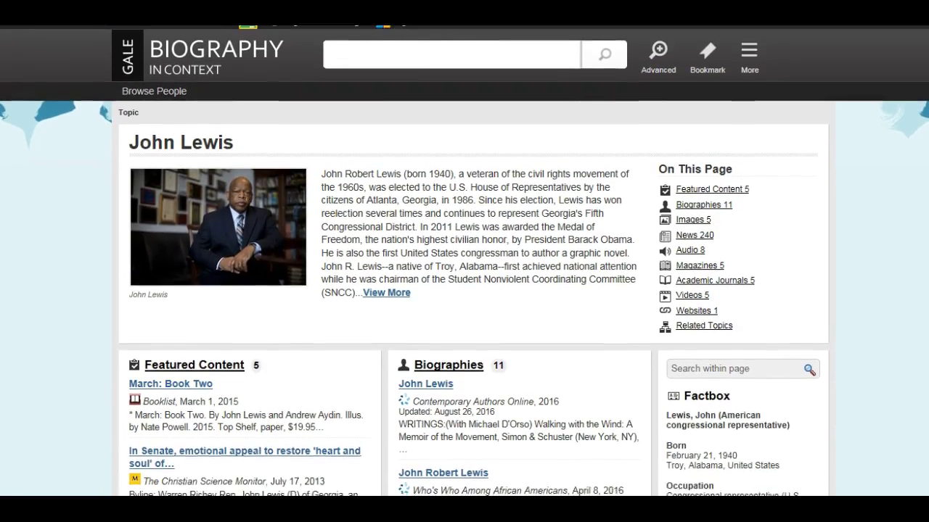
{"action": "scroll", "coordinate": [465, 261], "scroll_direction": "down", "scroll_amount": 1}
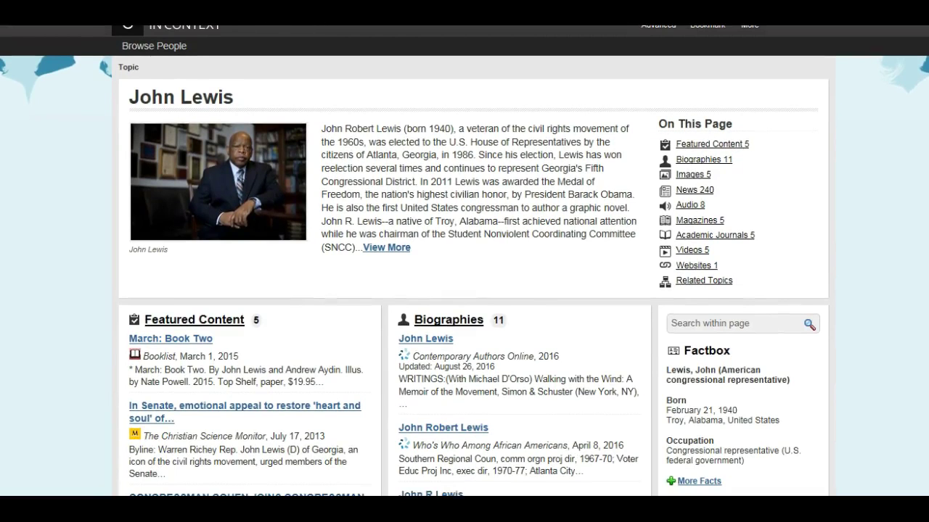
{"action": "scroll", "coordinate": [464, 290], "scroll_direction": "down", "scroll_amount": 1}
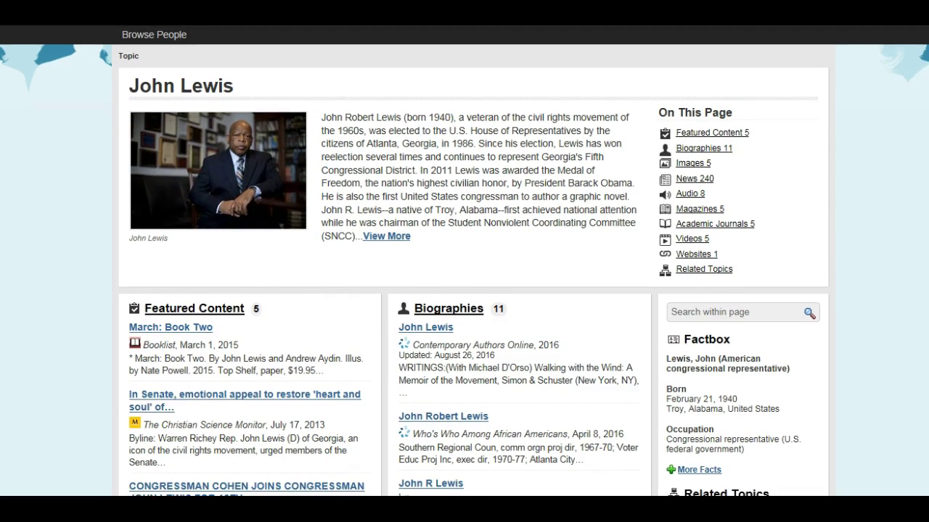
{"action": "scroll", "coordinate": [464, 290], "scroll_direction": "down", "scroll_amount": 1}
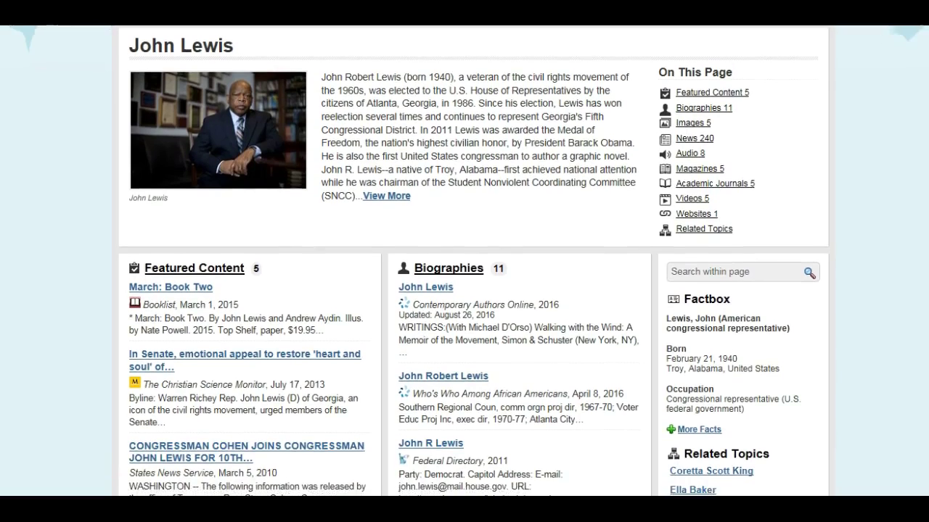
{"action": "scroll", "coordinate": [464, 290], "scroll_direction": "down", "scroll_amount": 1}
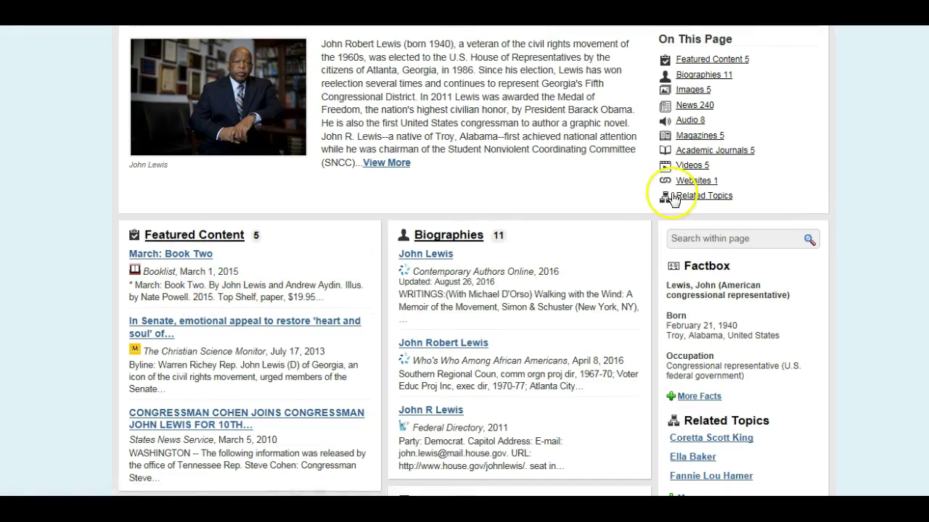
{"action": "left_click", "coordinate": [691, 92]}
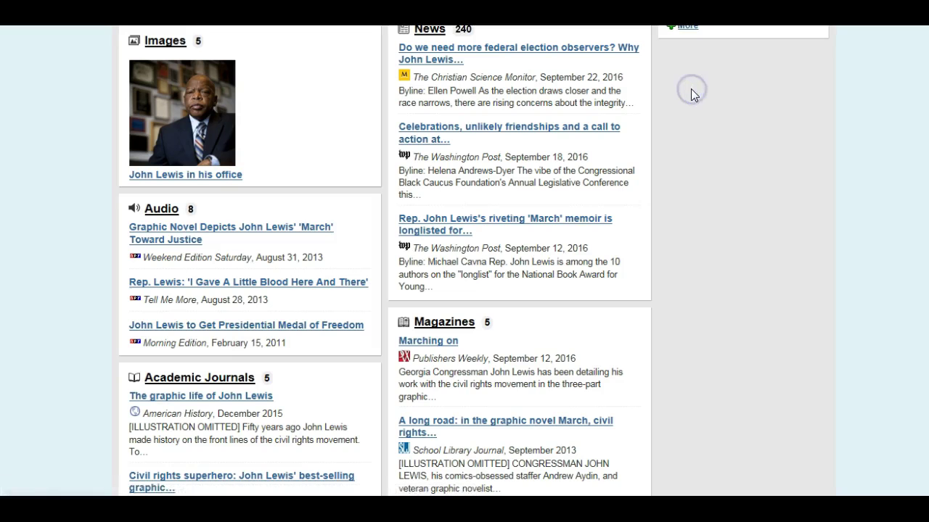
{"action": "left_click", "coordinate": [168, 138]}
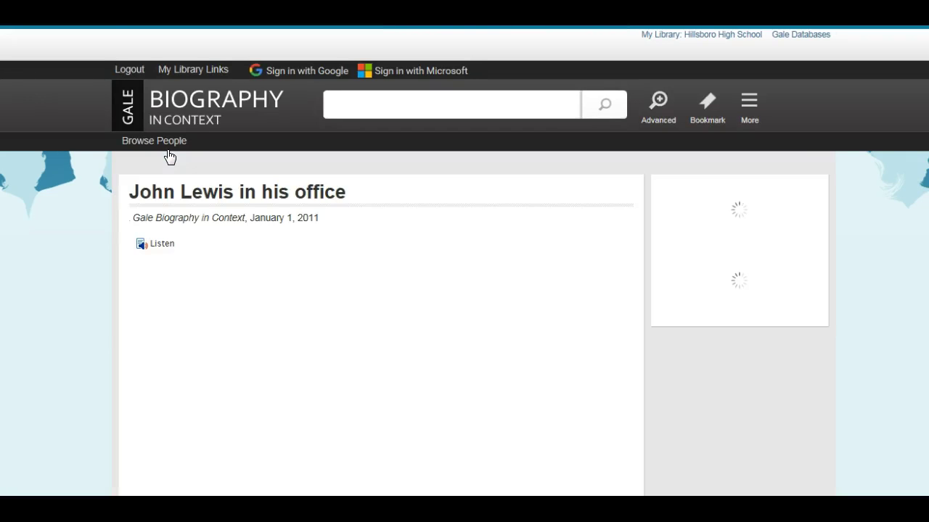
- Export the 'John Lewis in His Office' image citation to EasyBib via Citation Tools
{"action": "left_click", "coordinate": [115, 49]}
{"action": "scroll", "coordinate": [465, 261], "scroll_direction": "down", "scroll_amount": 3}
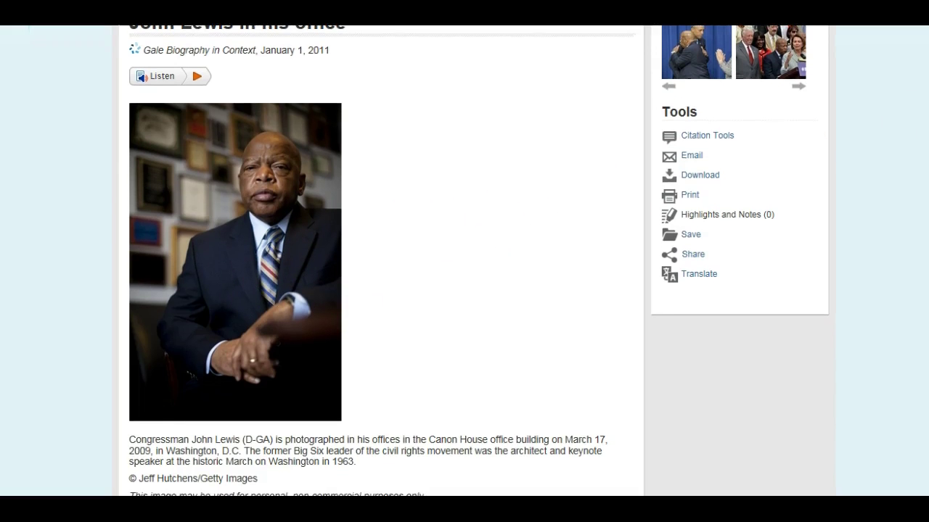
{"action": "scroll", "coordinate": [471, 262], "scroll_direction": "down", "scroll_amount": 2}
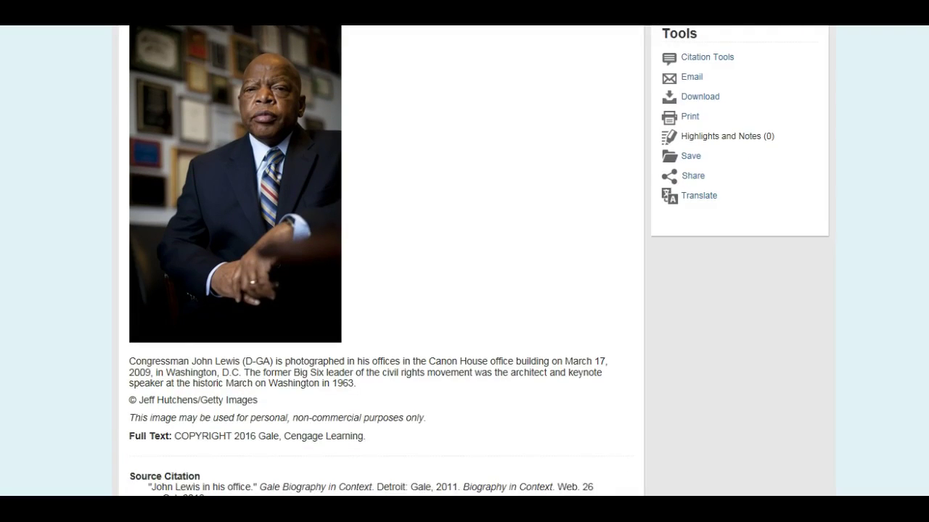
{"action": "scroll", "coordinate": [742, 165], "scroll_direction": "up", "scroll_amount": 3}
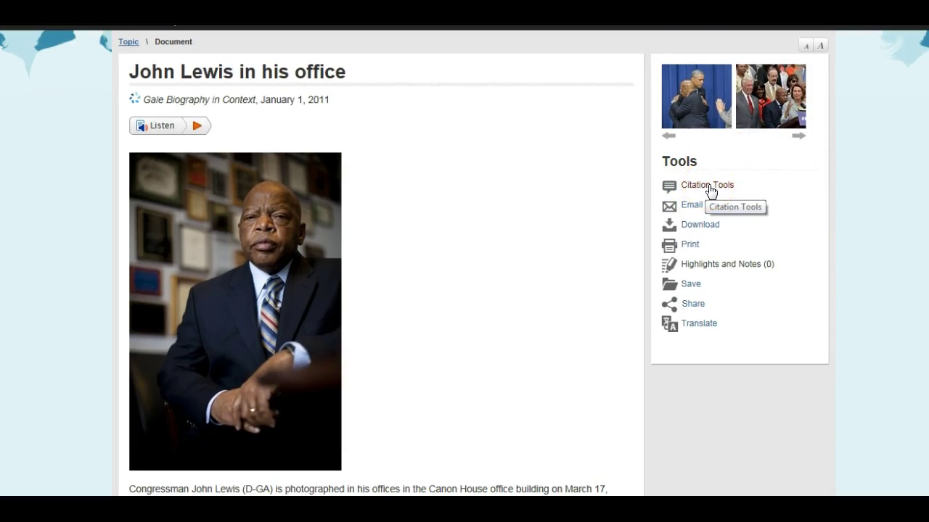
{"action": "left_click", "coordinate": [710, 190]}
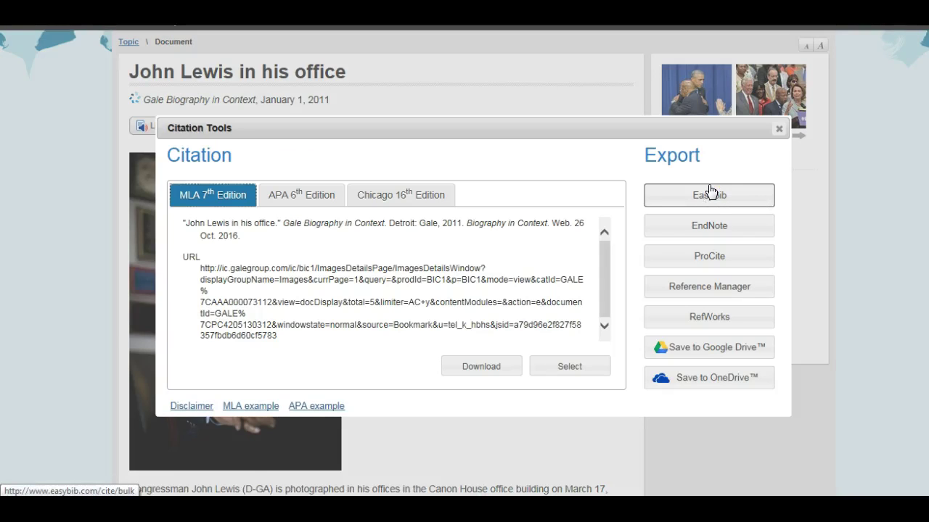
{"action": "left_click", "coordinate": [704, 194]}
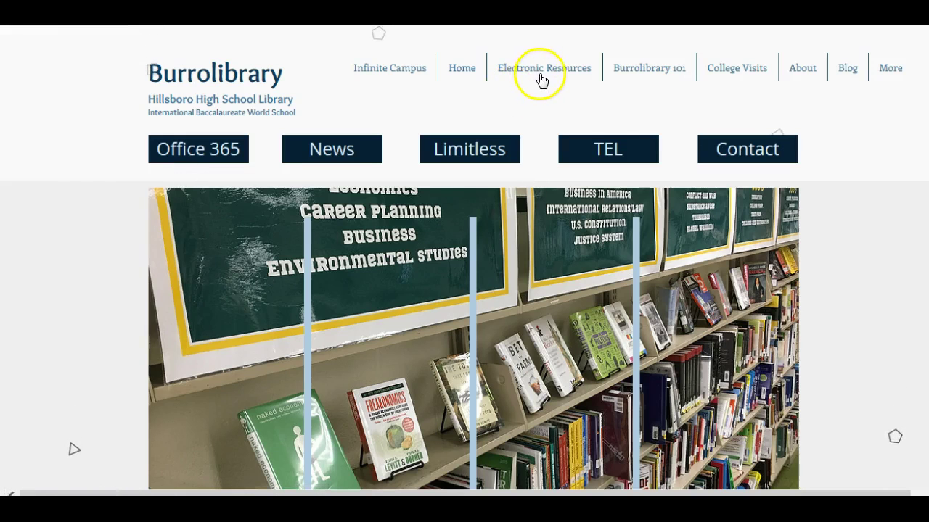
- Open Classroom Video On Demand from Electronic Resources and enter 'John Lewis' in its search
{"action": "mouse_move", "coordinate": [543, 77]}
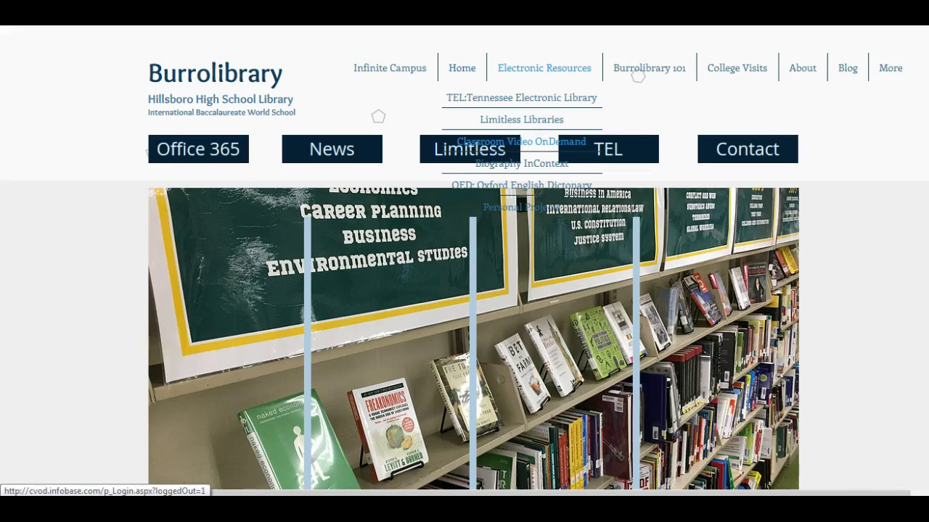
{"action": "left_click", "coordinate": [508, 142]}
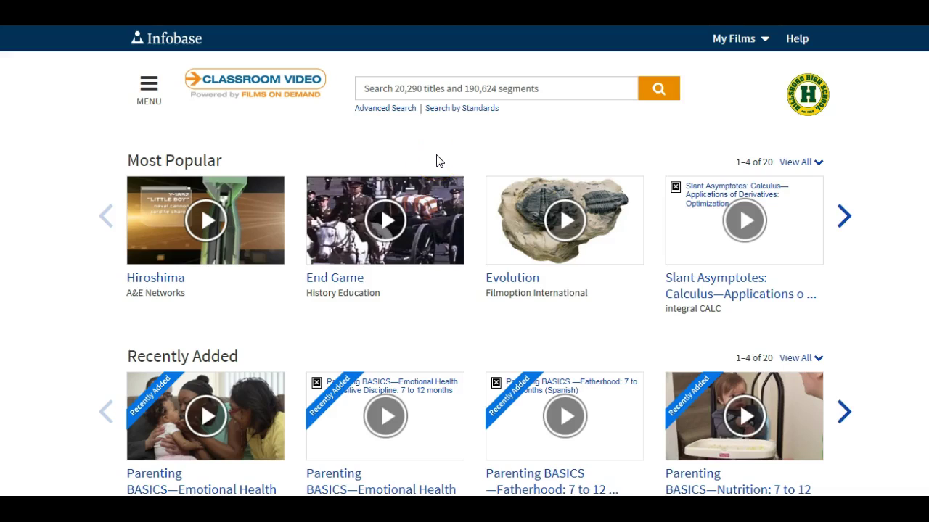
{"action": "left_click", "coordinate": [466, 141]}
{"action": "left_click", "coordinate": [462, 88]}
{"action": "left_click", "coordinate": [462, 89]}
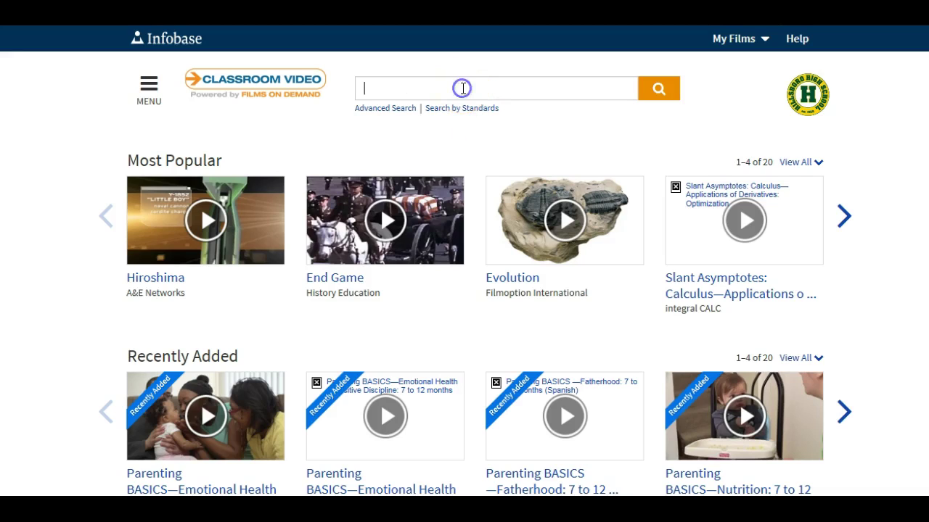
{"action": "type", "text": "John Lewis"}
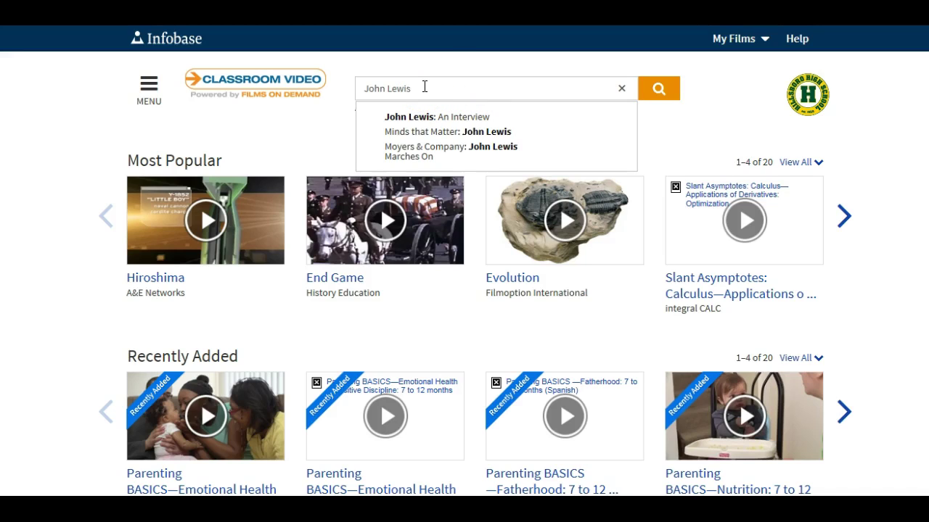
- Open the Moyers & Company: John Lewis Marches On video, play it, and pause at 0:21
{"action": "left_click", "coordinate": [423, 158]}
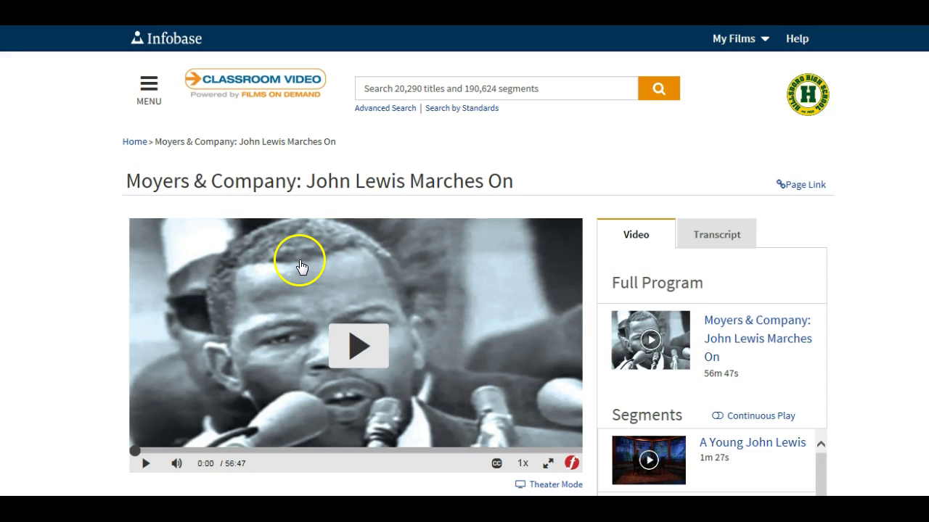
{"action": "scroll", "coordinate": [464, 262], "scroll_direction": "down", "scroll_amount": 1}
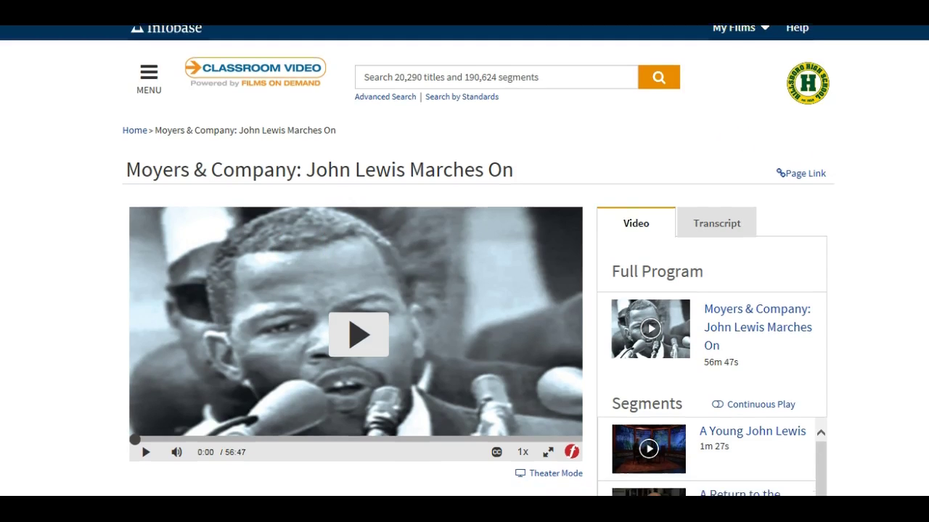
{"action": "scroll", "coordinate": [478, 260], "scroll_direction": "down", "scroll_amount": 1}
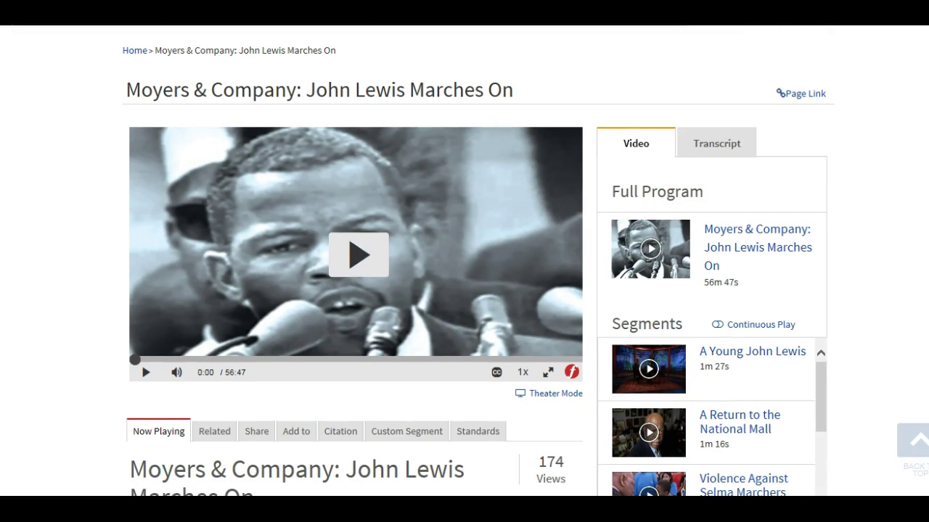
{"action": "left_click", "coordinate": [523, 166]}
{"action": "left_click", "coordinate": [353, 260]}
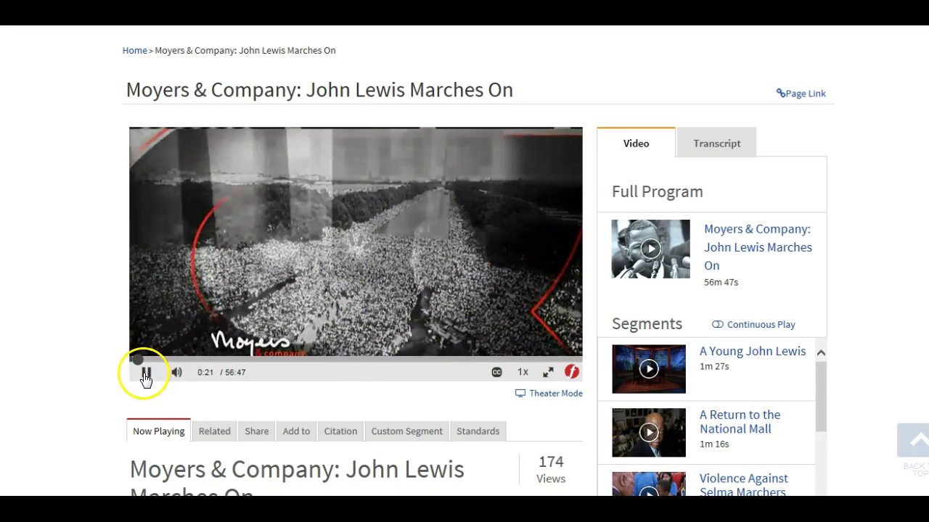
{"action": "left_click", "coordinate": [144, 375]}
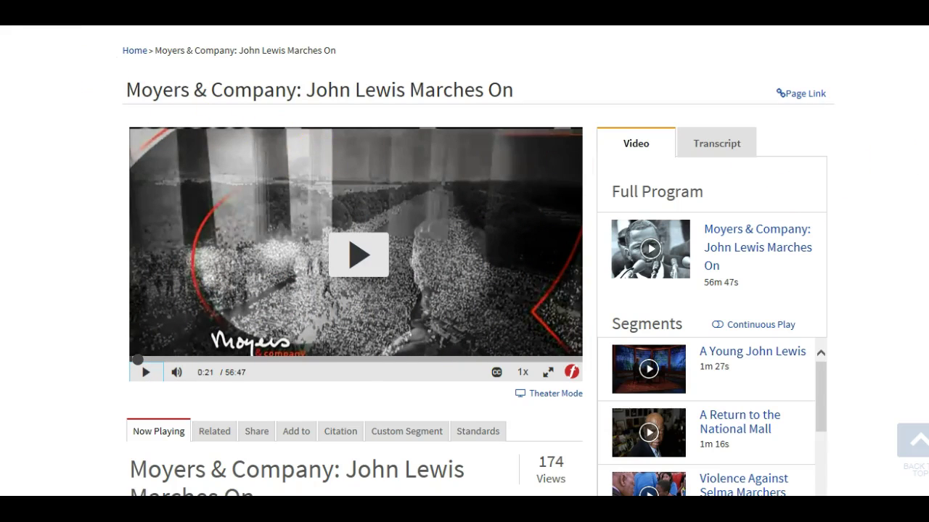
- Show the program's transcript and jump the video to the 'Welcome.' line at 1:38
{"action": "scroll", "coordinate": [478, 267], "scroll_direction": "down", "scroll_amount": 1}
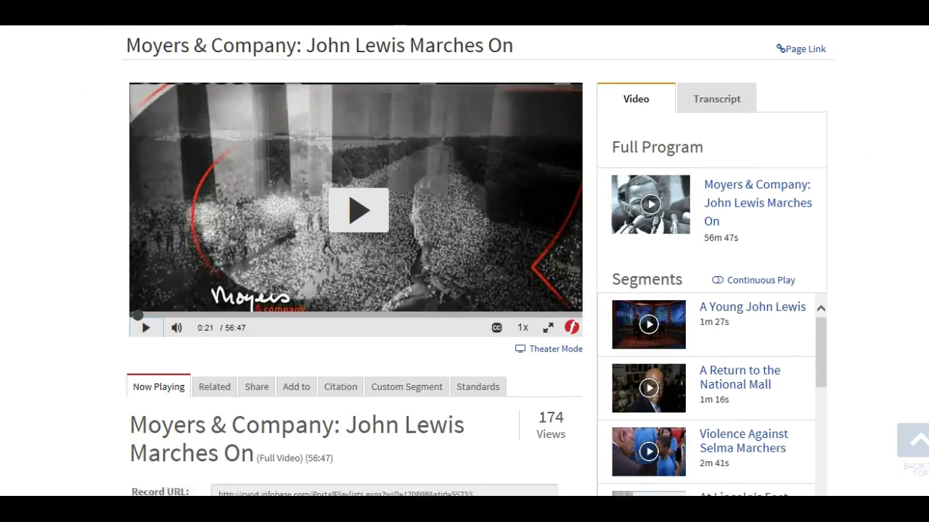
{"action": "left_click", "coordinate": [717, 87]}
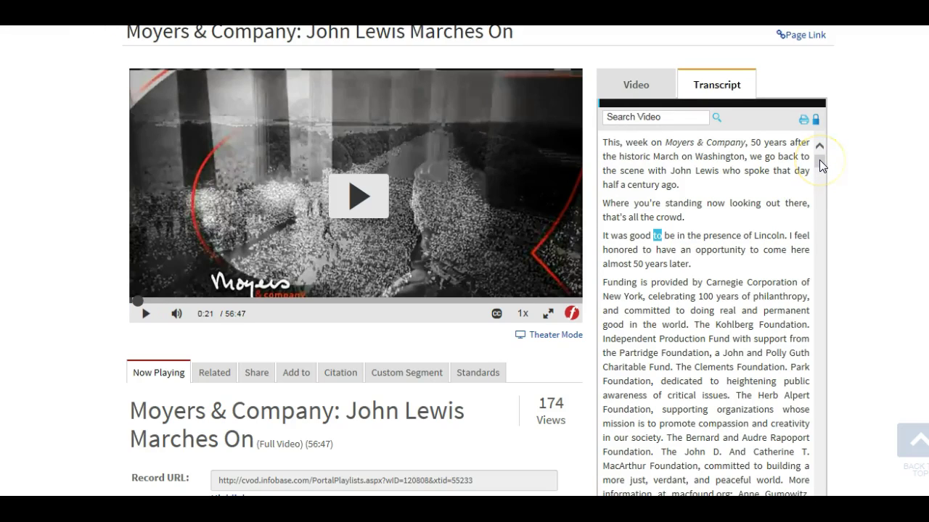
{"action": "scroll", "coordinate": [821, 163], "scroll_direction": "down", "scroll_amount": 3}
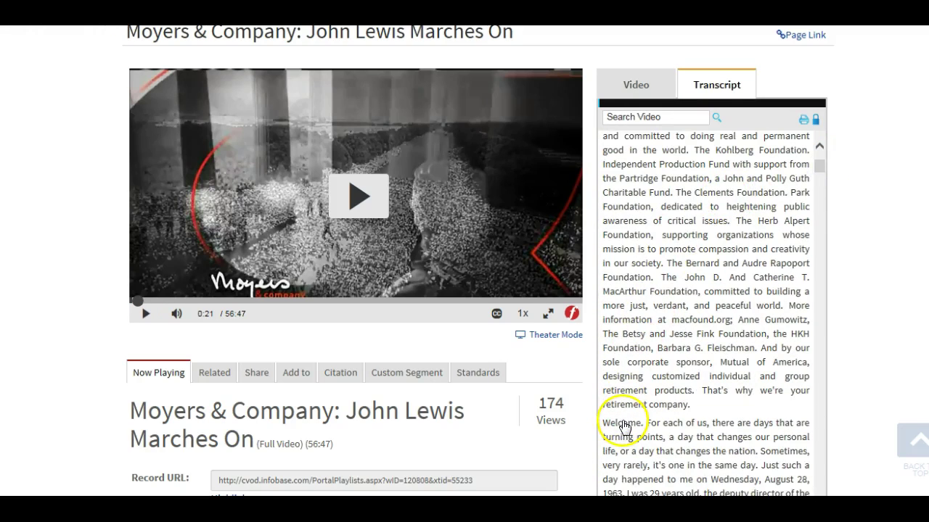
{"action": "left_click", "coordinate": [623, 425]}
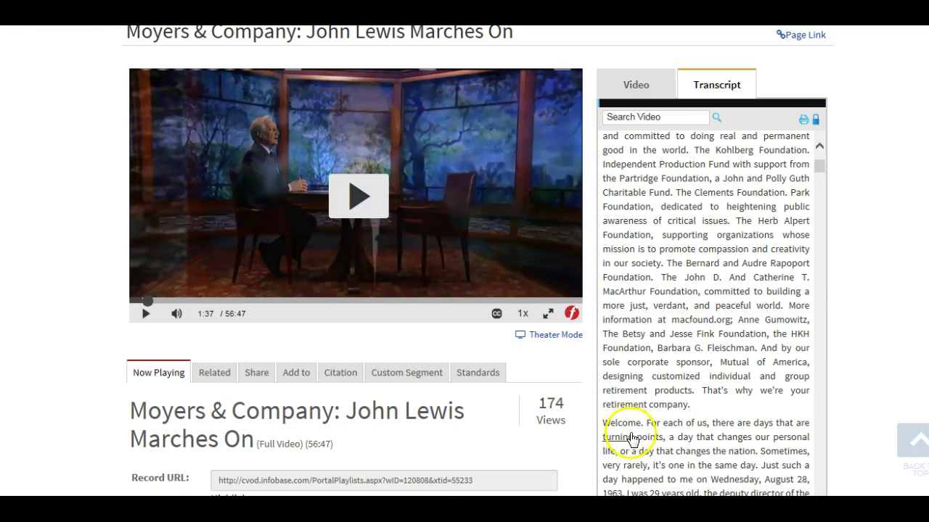
{"action": "left_click", "coordinate": [653, 428]}
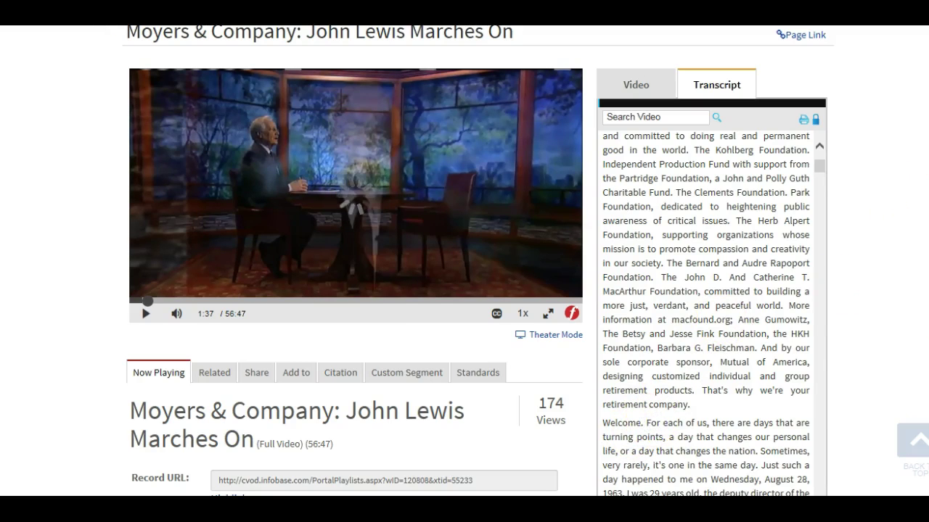
- Select the three-line transcript passage beginning 'That morning'
{"action": "scroll", "coordinate": [902, 217], "scroll_direction": "down", "scroll_amount": 1}
{"action": "scroll", "coordinate": [671, 262], "scroll_direction": "down", "scroll_amount": 3}
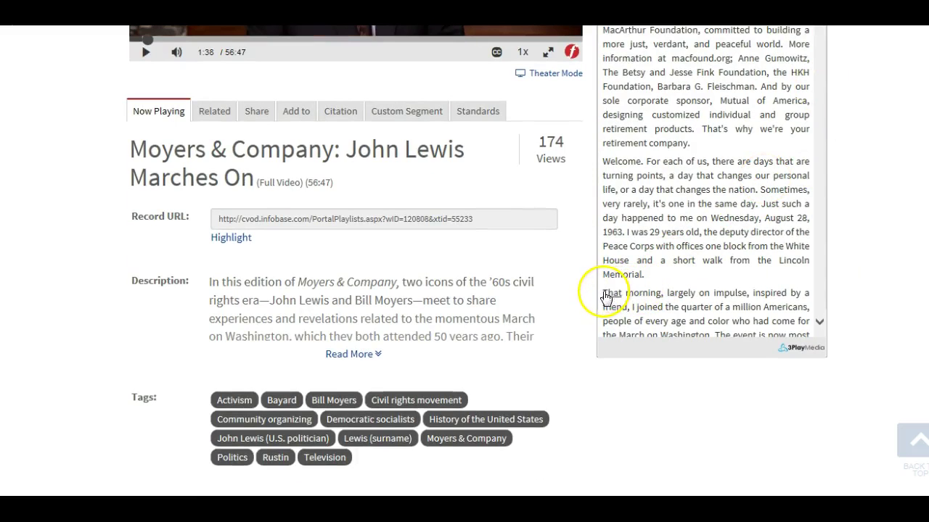
{"action": "left_click_drag", "start_coordinate": [603, 293], "coordinate": [661, 293]}
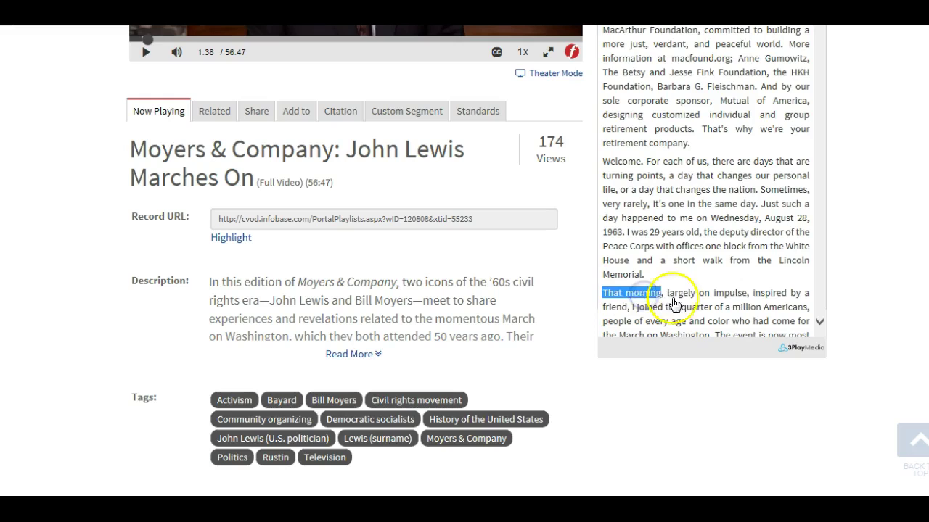
{"action": "left_click", "coordinate": [602, 290]}
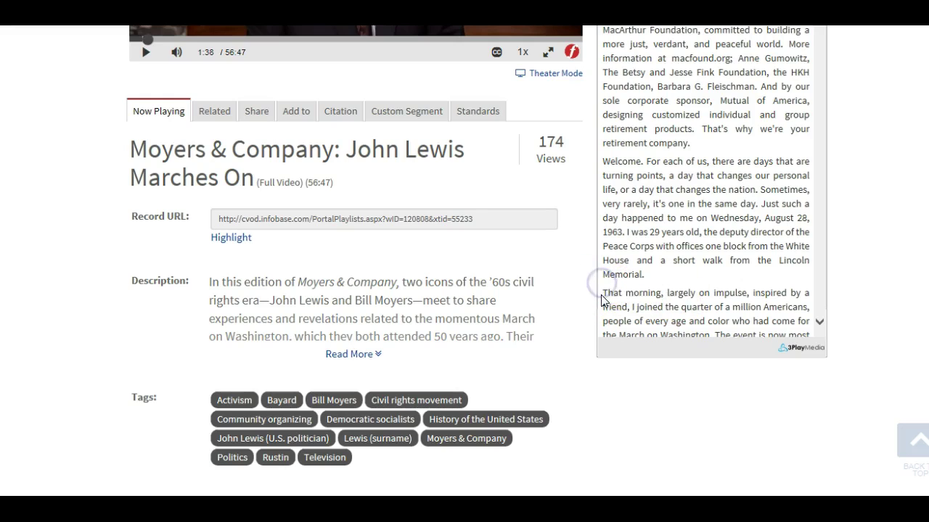
{"action": "left_click_drag", "start_coordinate": [610, 295], "coordinate": [798, 323]}
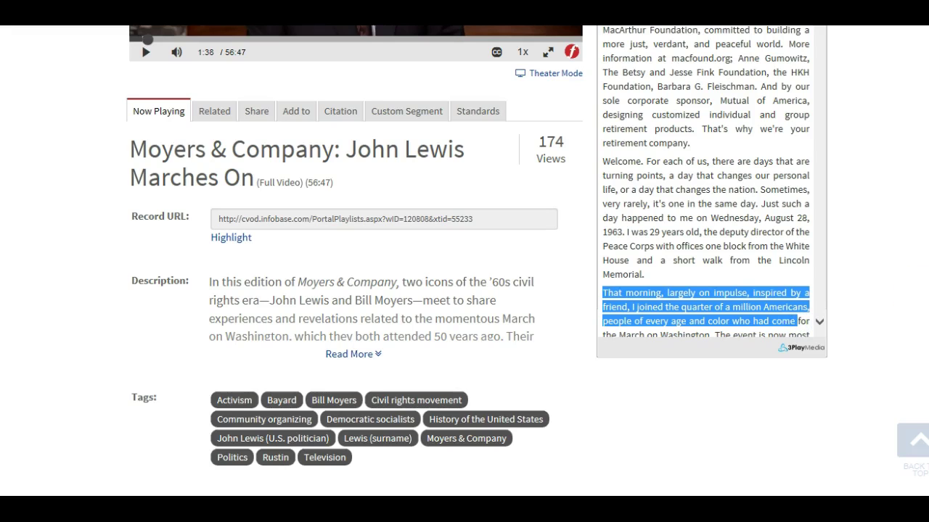
{"action": "scroll", "coordinate": [476, 258], "scroll_direction": "up", "scroll_amount": 3}
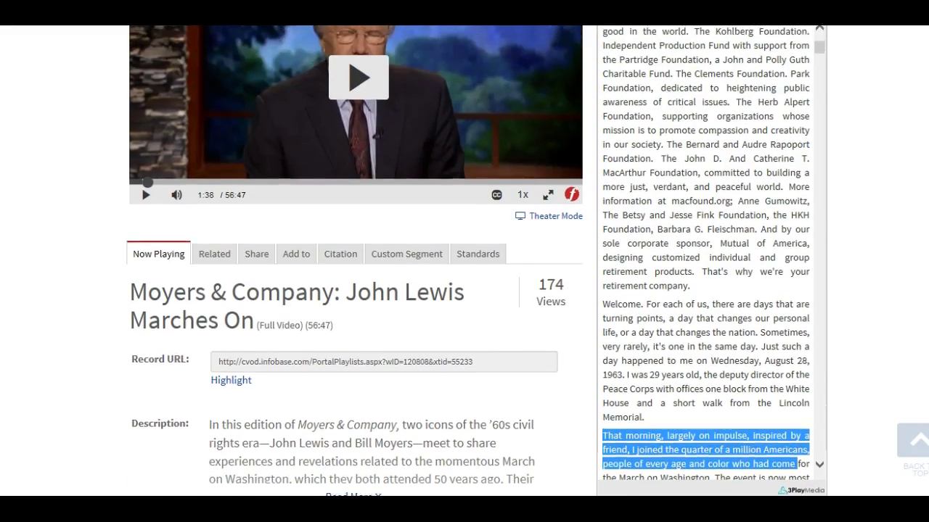
{"action": "scroll", "coordinate": [477, 258], "scroll_direction": "up", "scroll_amount": 3}
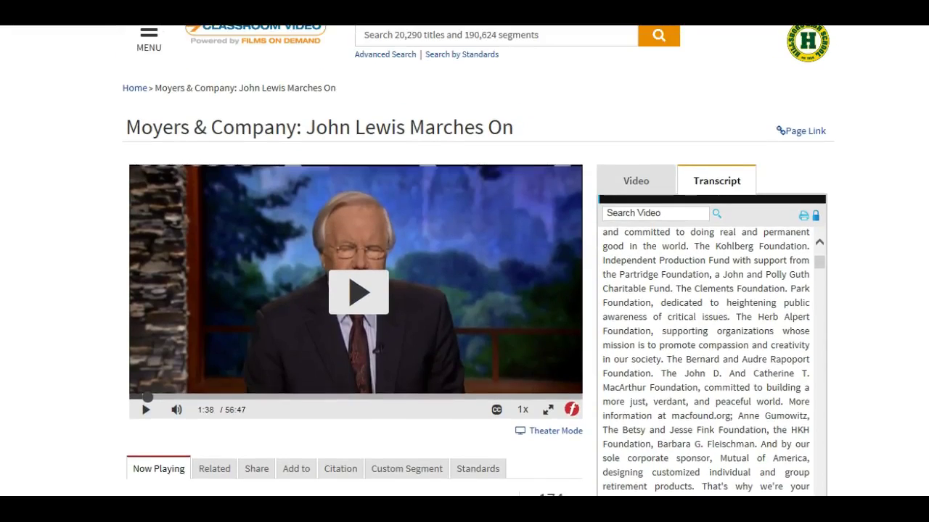
{"action": "scroll", "coordinate": [479, 276], "scroll_direction": "down", "scroll_amount": 2}
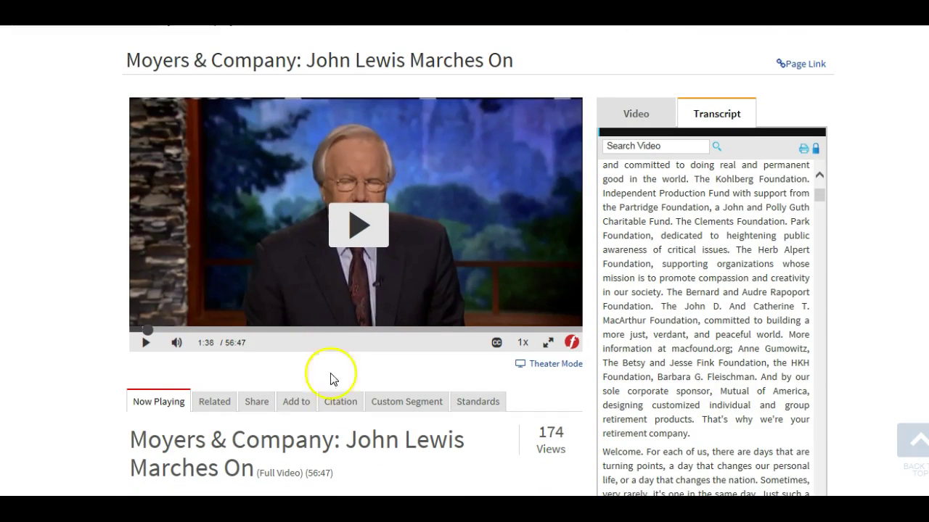
- Export the John Lewis video to EasyBib as an MLA7 film citation with its march annotation
{"action": "left_click", "coordinate": [338, 403]}
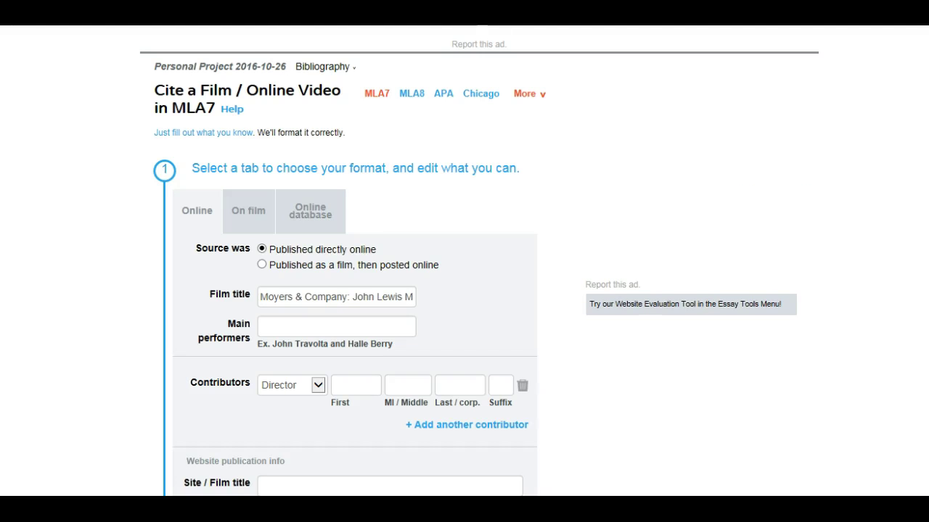
{"action": "scroll", "coordinate": [464, 262], "scroll_direction": "down", "scroll_amount": 3}
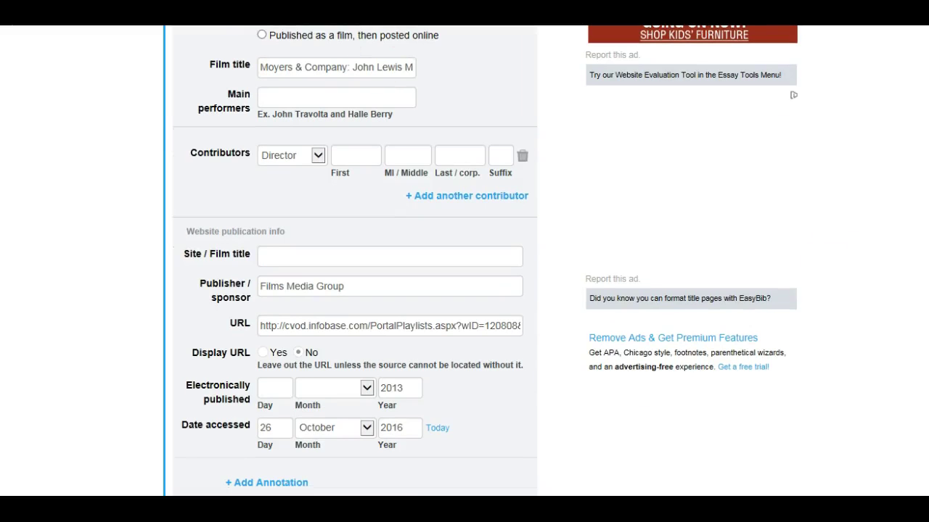
{"action": "scroll", "coordinate": [841, 244], "scroll_direction": "down", "scroll_amount": 5}
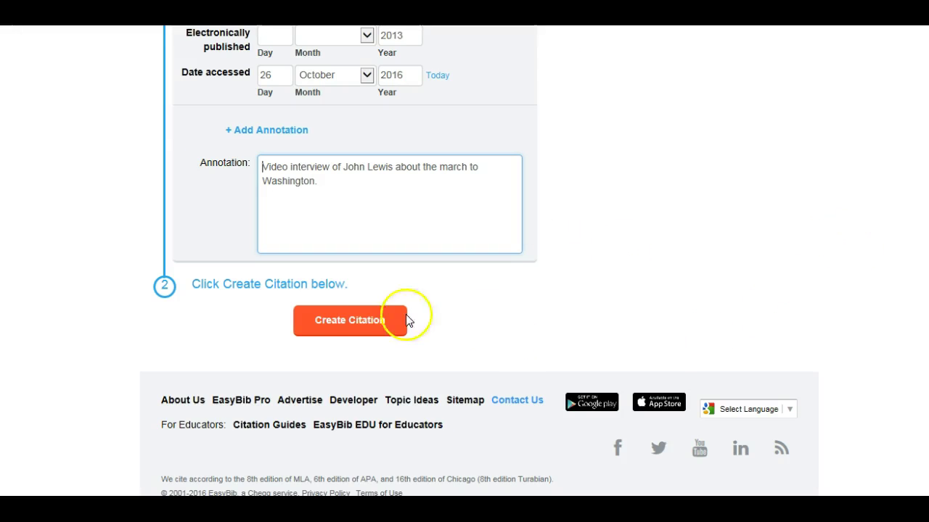
{"action": "left_click", "coordinate": [346, 322]}
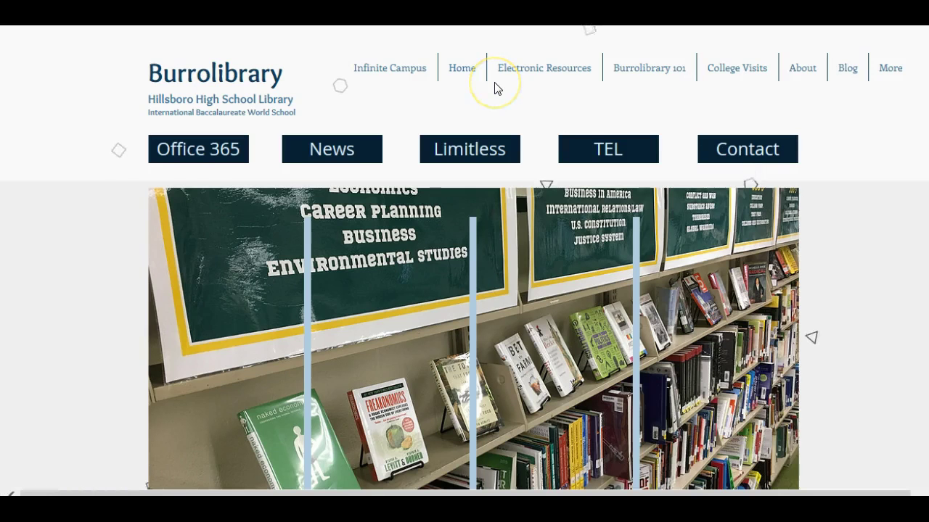
- Open the Tennessee Electronic Library site and scroll down to its TEL Shortcuts
{"action": "left_click", "coordinate": [608, 156]}
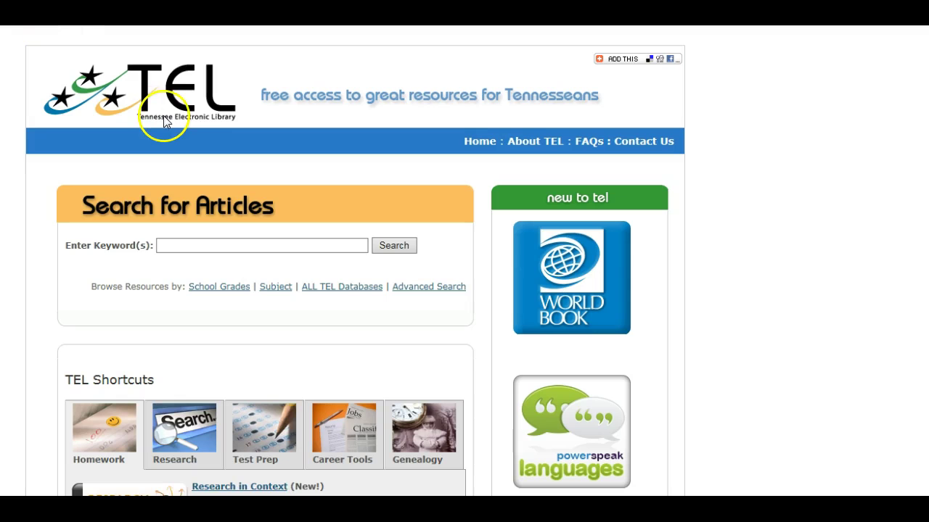
{"action": "scroll", "coordinate": [355, 261], "scroll_direction": "down", "scroll_amount": 2}
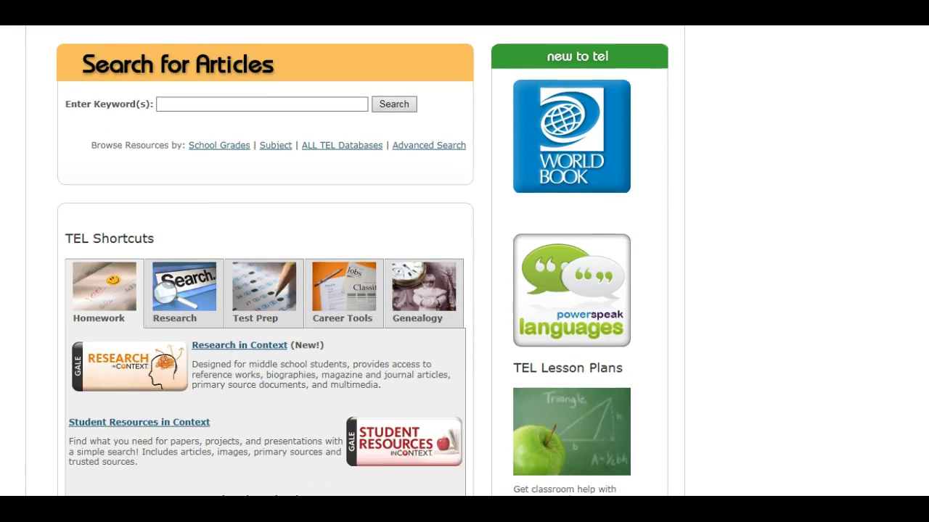
{"action": "scroll", "coordinate": [355, 261], "scroll_direction": "down", "scroll_amount": 1}
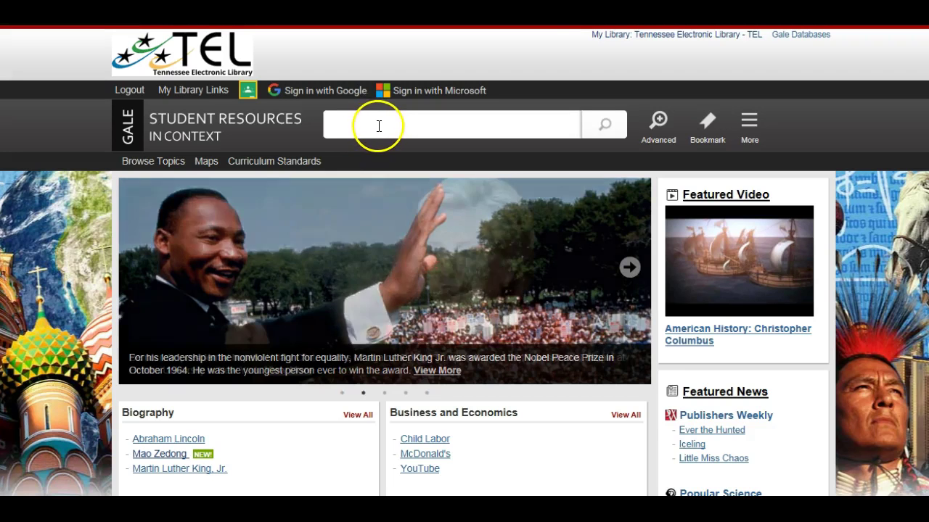
- Search Student Resources in Context for 'March on Washington' anniversary results
{"action": "left_click", "coordinate": [377, 126]}
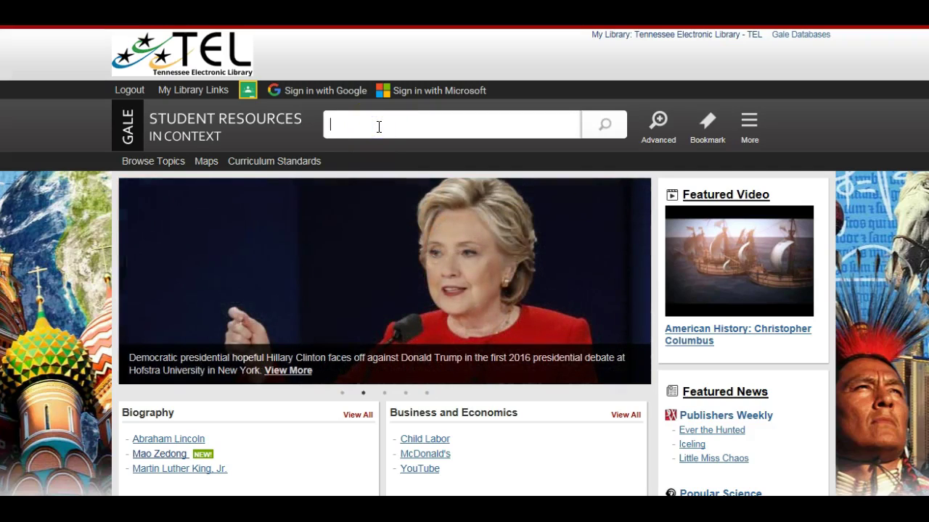
{"action": "type", "text": "March on W"}
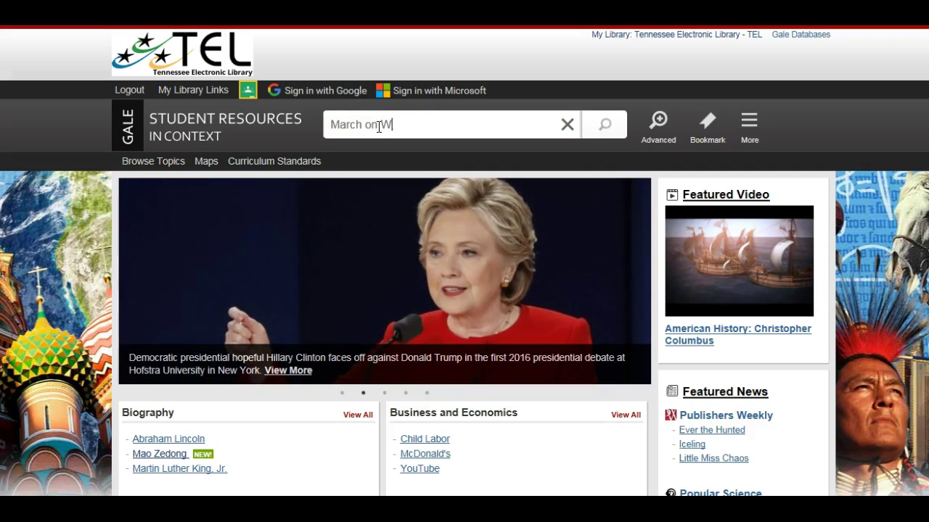
{"action": "type", "text": "ashington"}
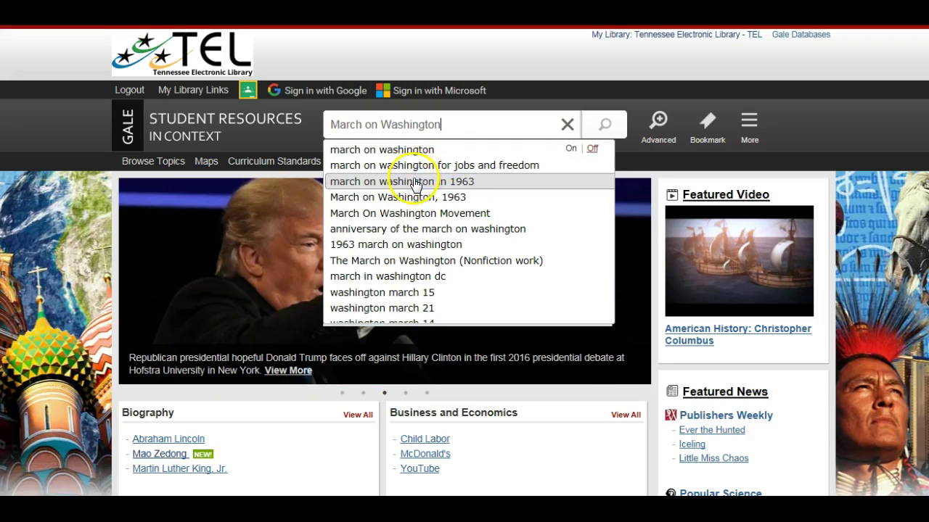
{"action": "left_click", "coordinate": [429, 230]}
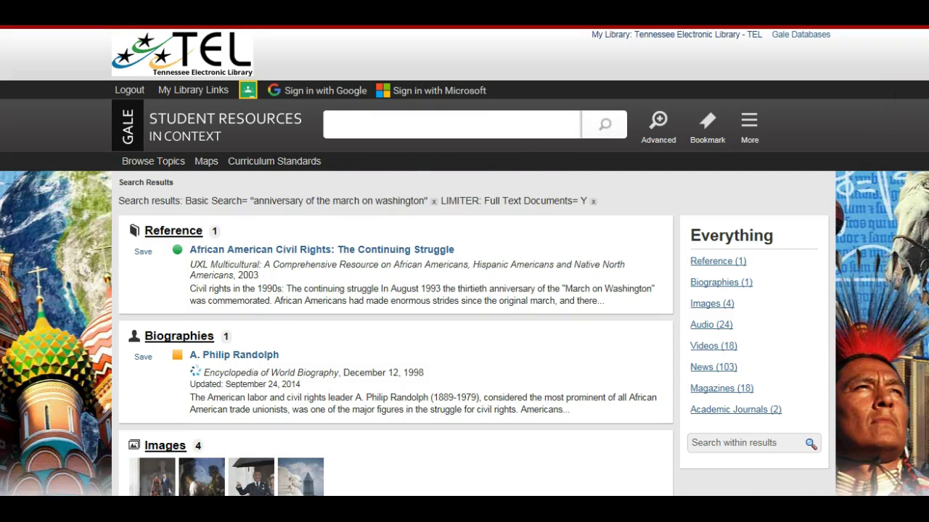
- Browse the March on Washington result sections, then return to the EasyBib citation page
{"action": "scroll", "coordinate": [465, 262], "scroll_direction": "down", "scroll_amount": 3}
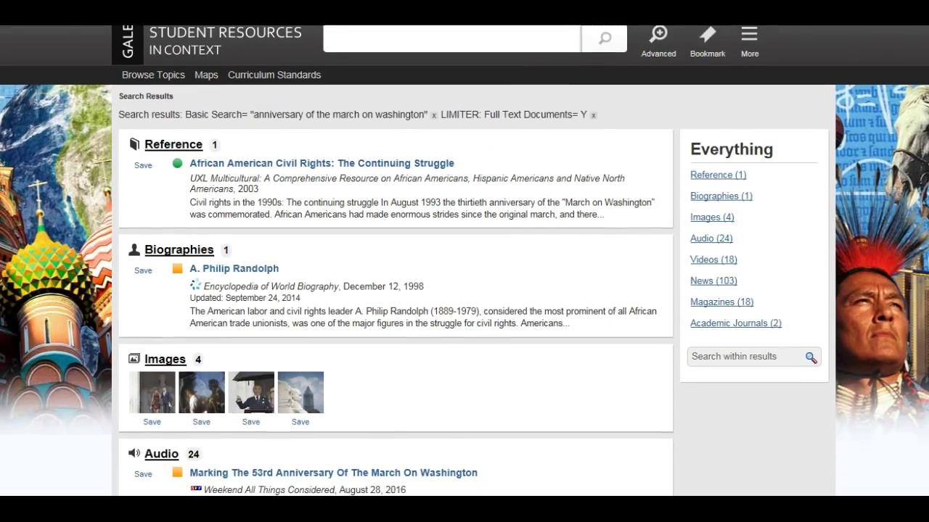
{"action": "scroll", "coordinate": [464, 262], "scroll_direction": "down", "scroll_amount": 3}
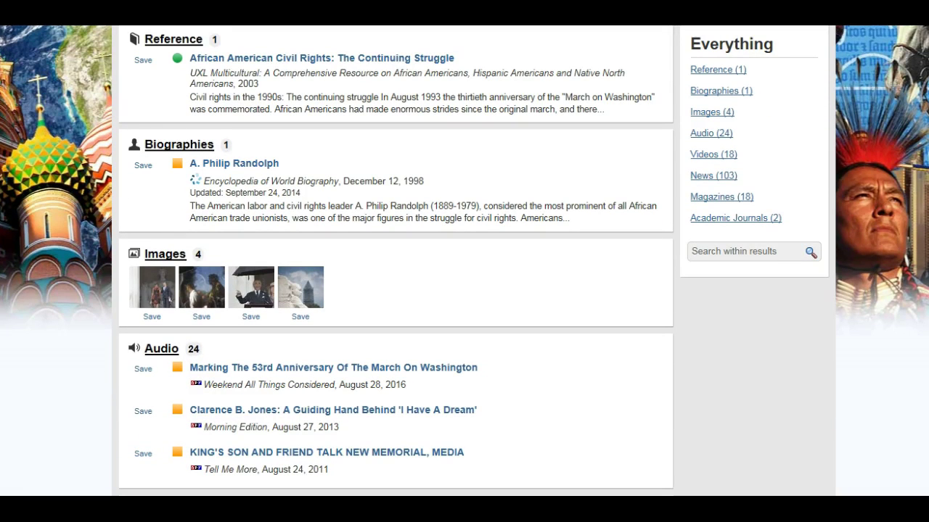
{"action": "left_click_drag", "start_coordinate": [690, 148], "coordinate": [819, 260]}
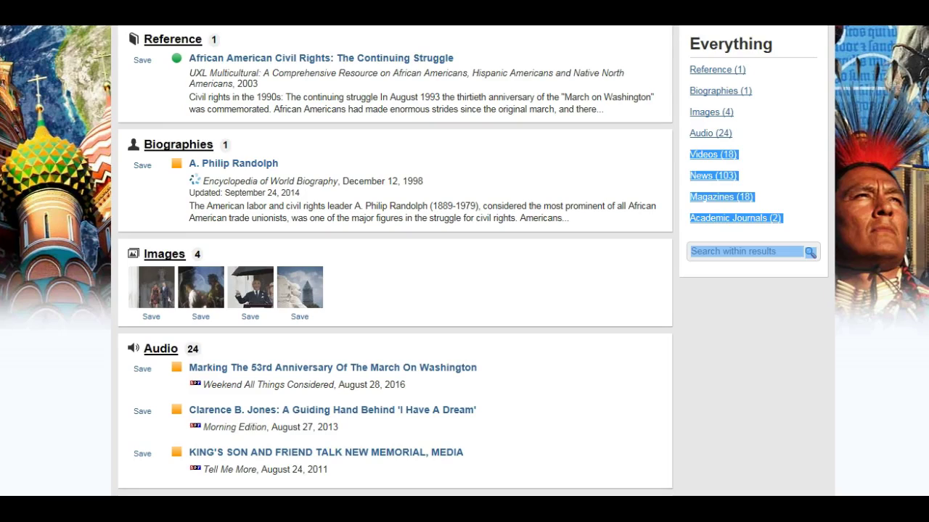
{"action": "scroll", "coordinate": [465, 261], "scroll_direction": "down", "scroll_amount": 5}
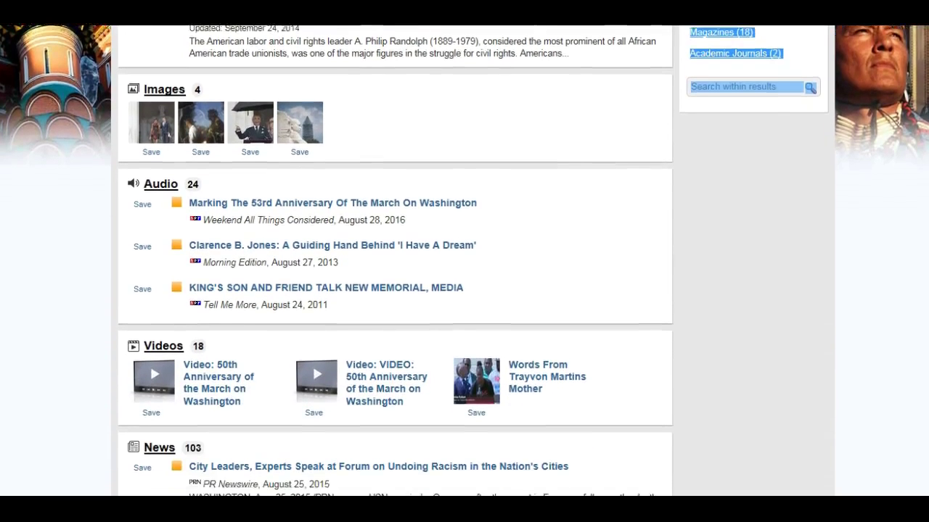
{"action": "scroll", "coordinate": [464, 262], "scroll_direction": "down", "scroll_amount": 1}
{"action": "scroll", "coordinate": [464, 261], "scroll_direction": "down", "scroll_amount": 1}
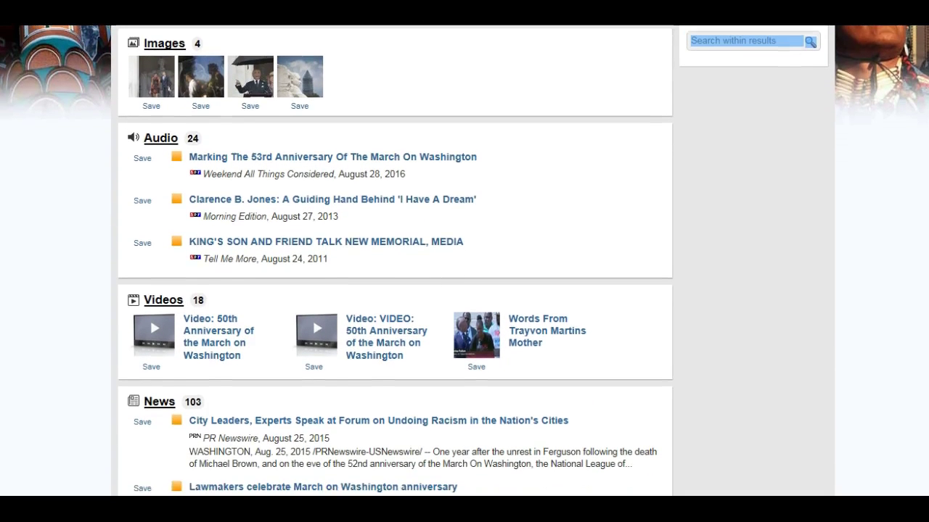
{"action": "scroll", "coordinate": [464, 262], "scroll_direction": "down", "scroll_amount": 1}
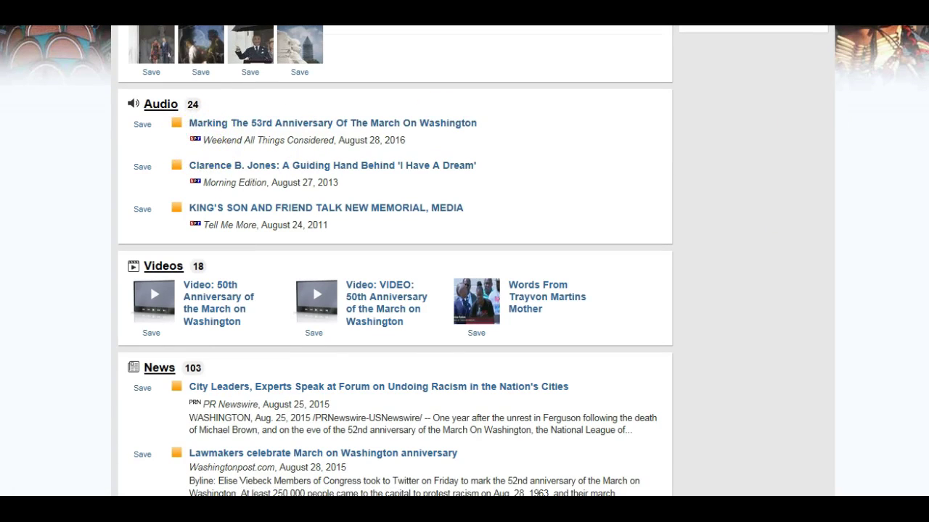
{"action": "scroll", "coordinate": [395, 261], "scroll_direction": "down", "scroll_amount": 1}
{"action": "scroll", "coordinate": [395, 261], "scroll_direction": "down", "scroll_amount": 2}
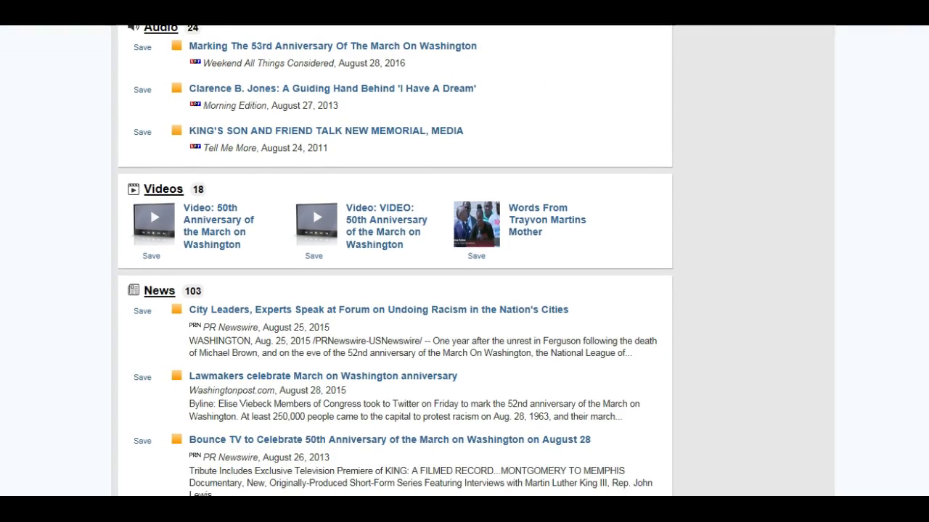
{"action": "scroll", "coordinate": [395, 261], "scroll_direction": "down", "scroll_amount": 1}
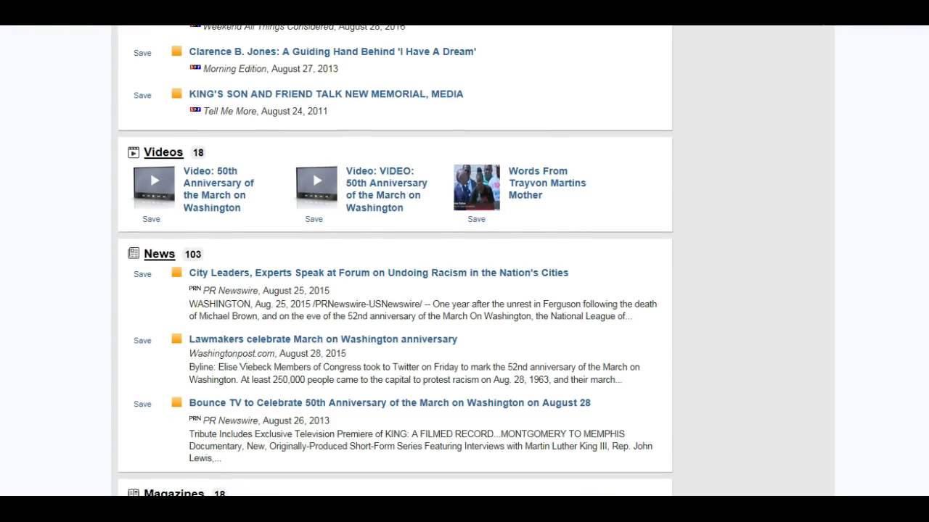
{"action": "left_click", "coordinate": [217, 311]}
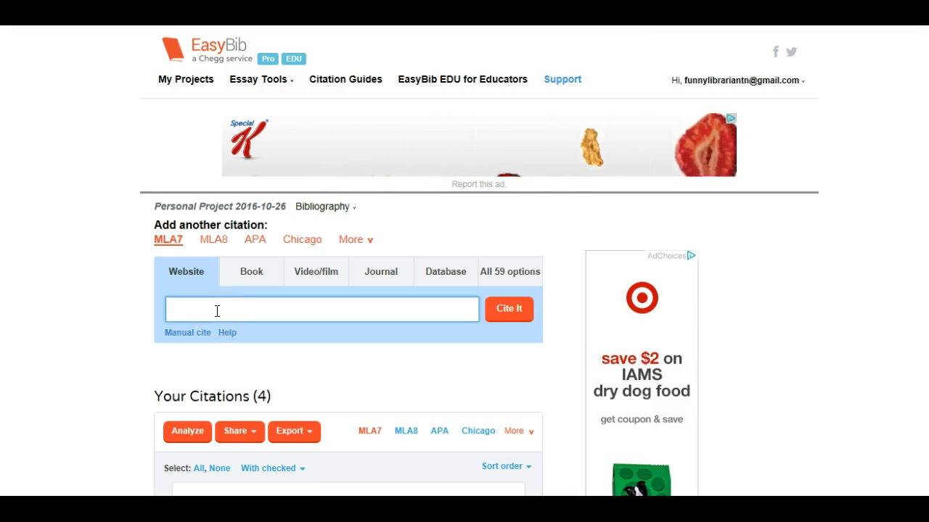
- Search books for 'March One', cite John Lewis's March, then view all projects
{"action": "left_click", "coordinate": [249, 271]}
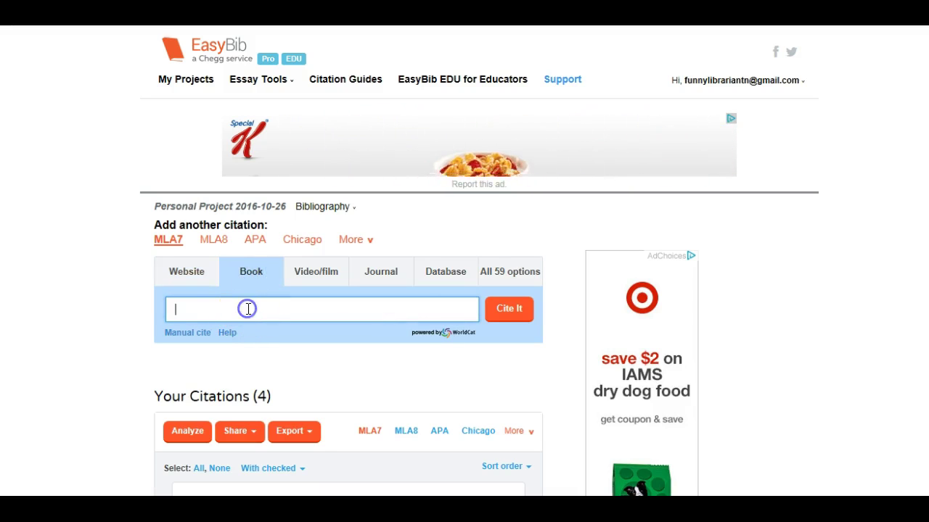
{"action": "left_click", "coordinate": [248, 309]}
{"action": "type", "text": "March "}
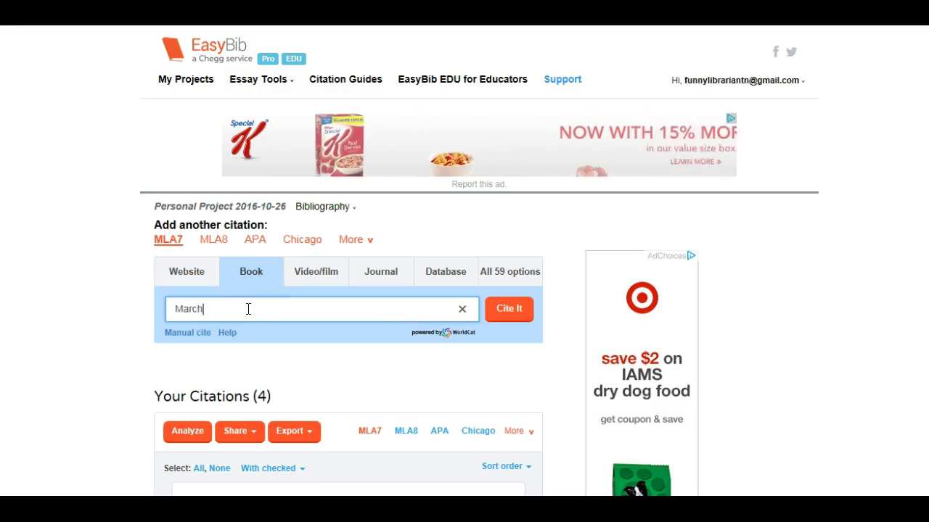
{"action": "type", "text": "One john Lewis"}
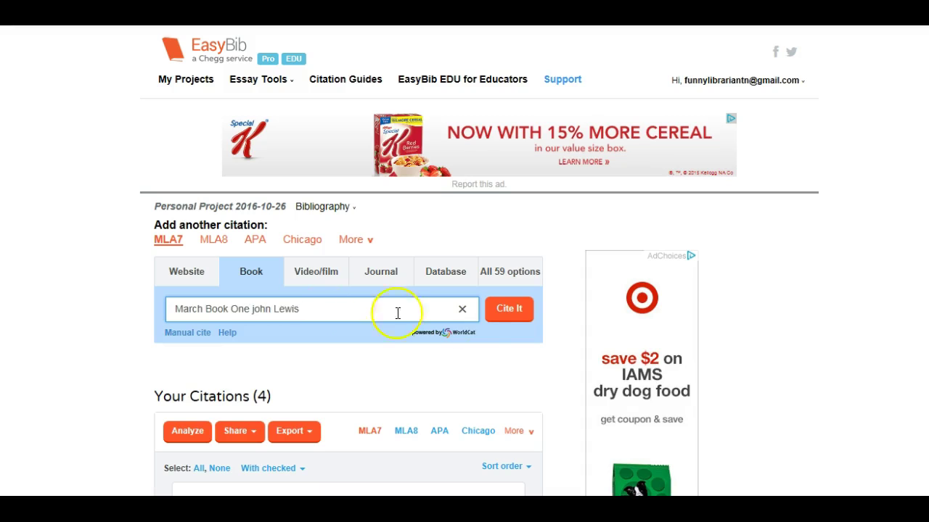
{"action": "left_click", "coordinate": [496, 312]}
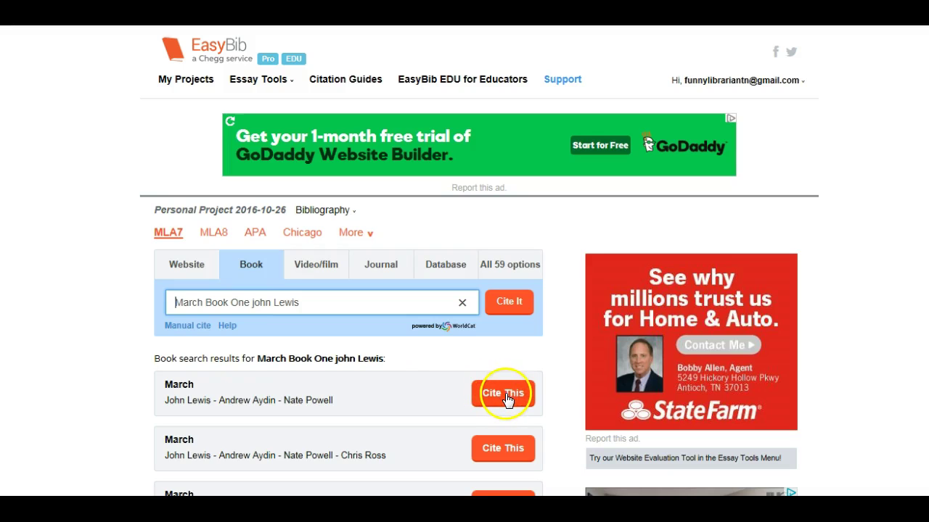
{"action": "left_click", "coordinate": [506, 397]}
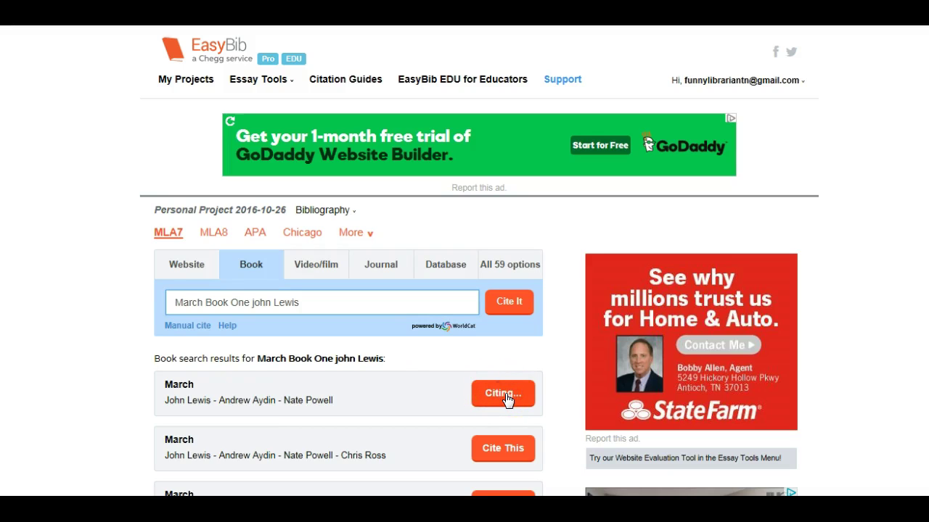
{"action": "left_click", "coordinate": [190, 328]}
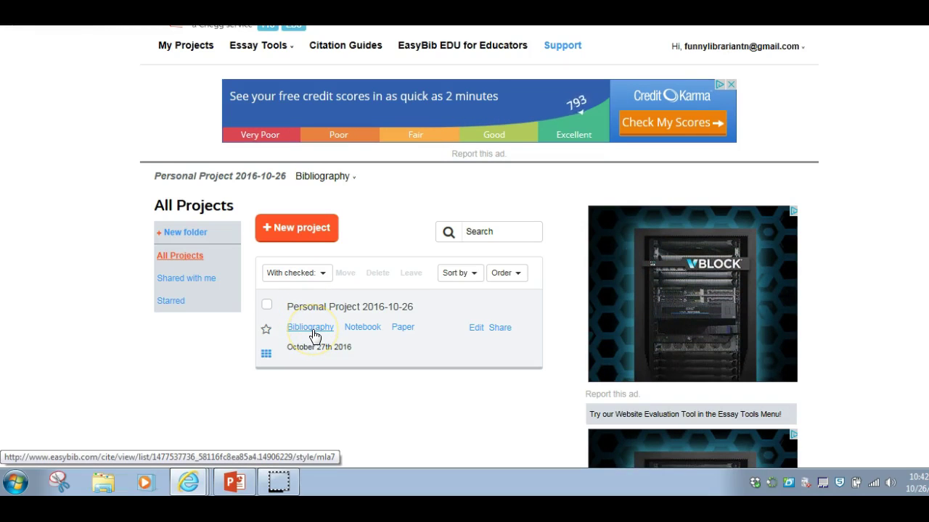
- Export the project bibliography as a Word DOCX file and dismiss the download prompt
{"action": "left_click", "coordinate": [311, 327]}
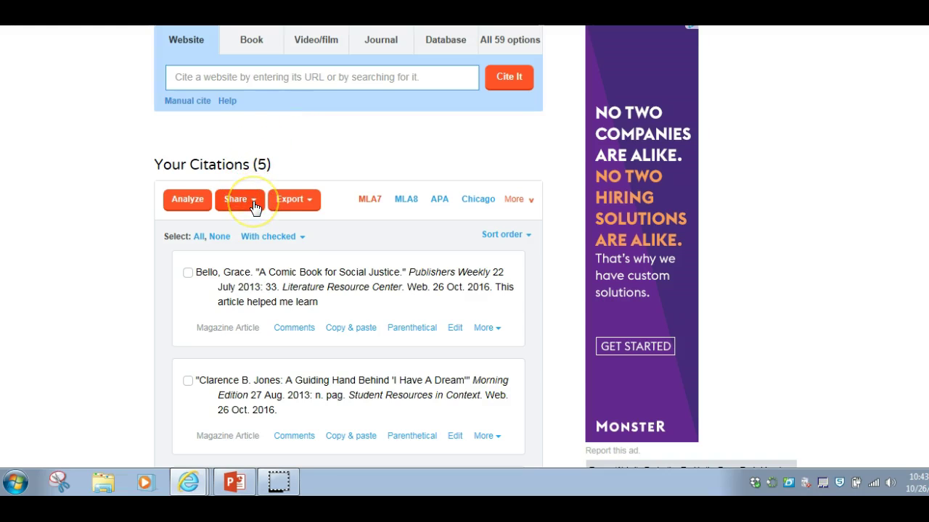
{"action": "left_click", "coordinate": [254, 207]}
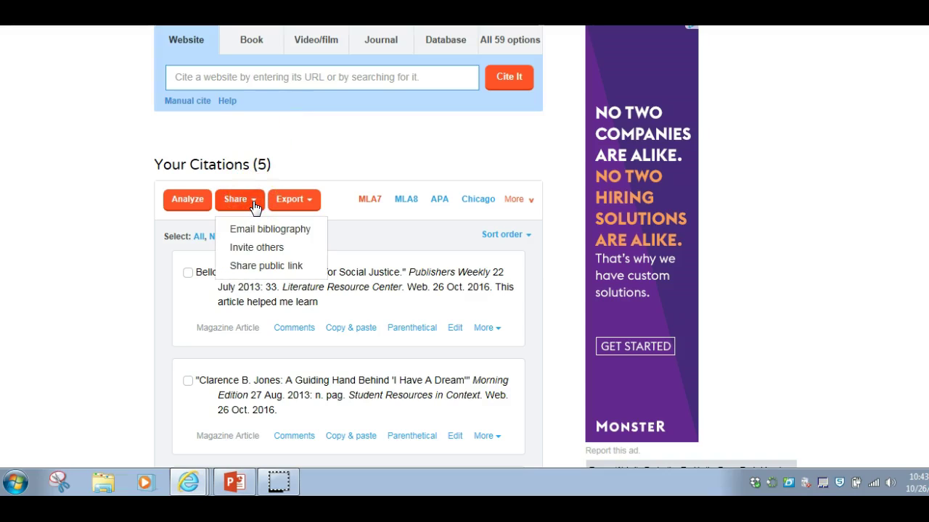
{"action": "left_click", "coordinate": [312, 204]}
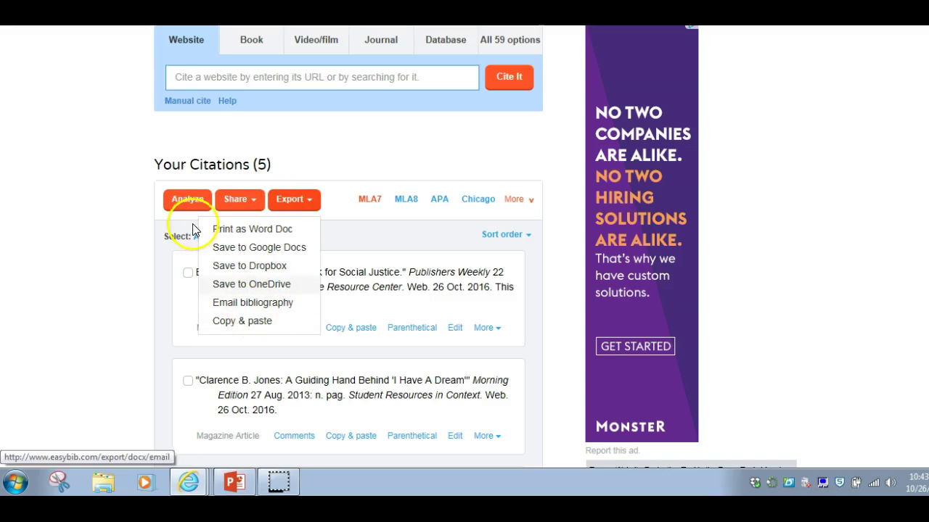
{"action": "left_click", "coordinate": [255, 232]}
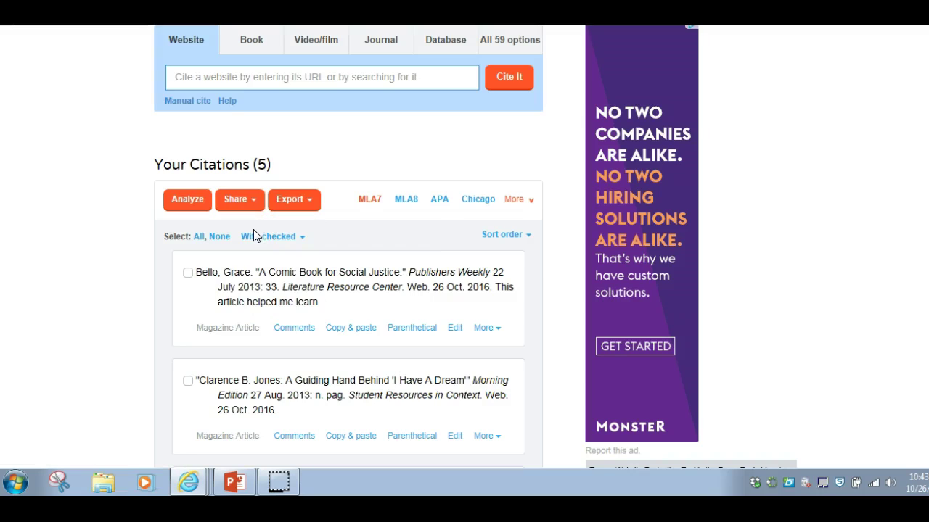
{"action": "left_click", "coordinate": [99, 129]}
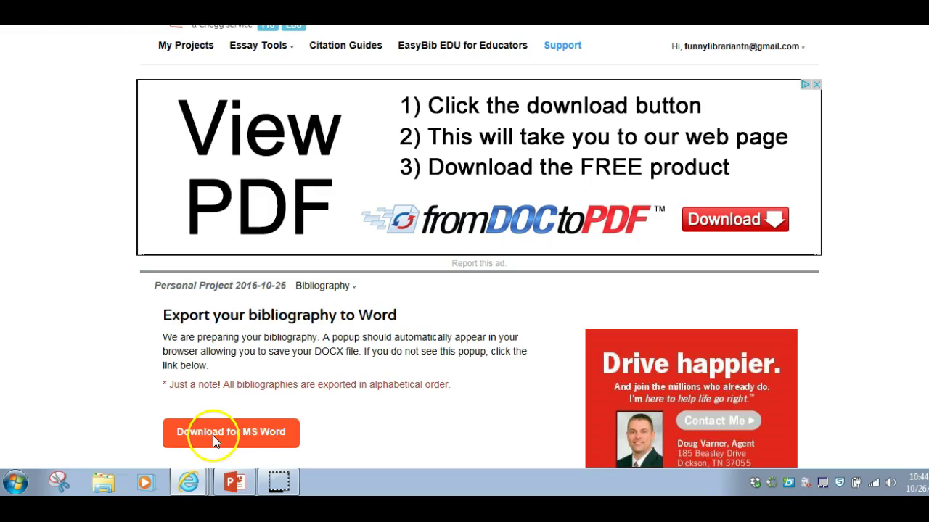
{"action": "left_click", "coordinate": [214, 437]}
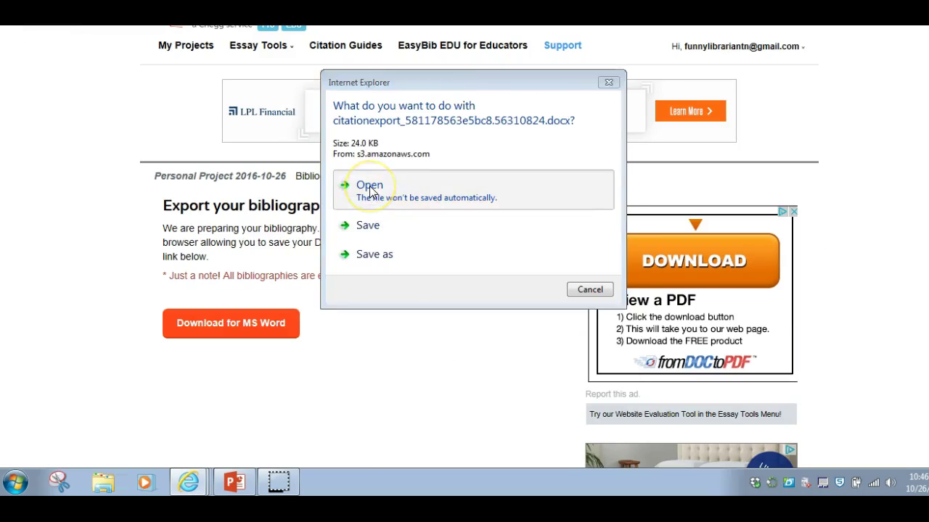
{"action": "left_click", "coordinate": [356, 185]}
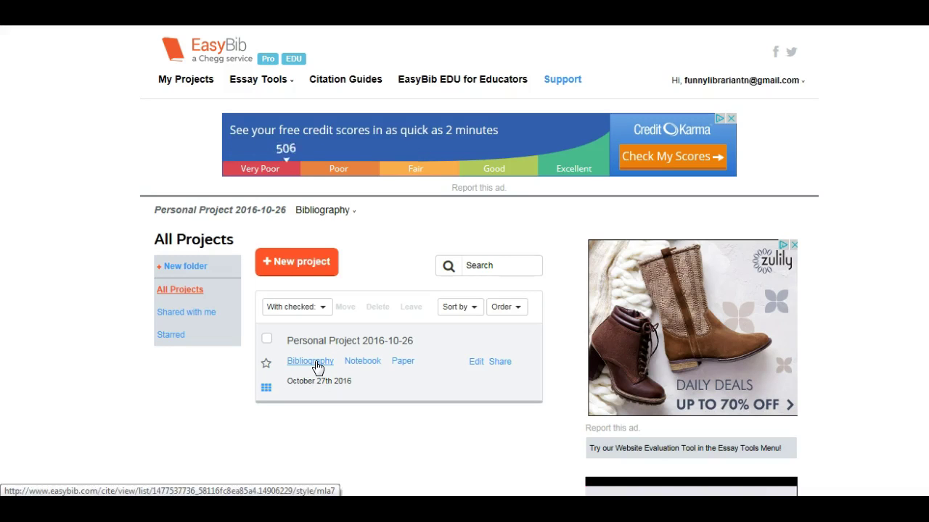
- Save the project bibliography to Google Docs and open the saved document
{"action": "left_click", "coordinate": [311, 361]}
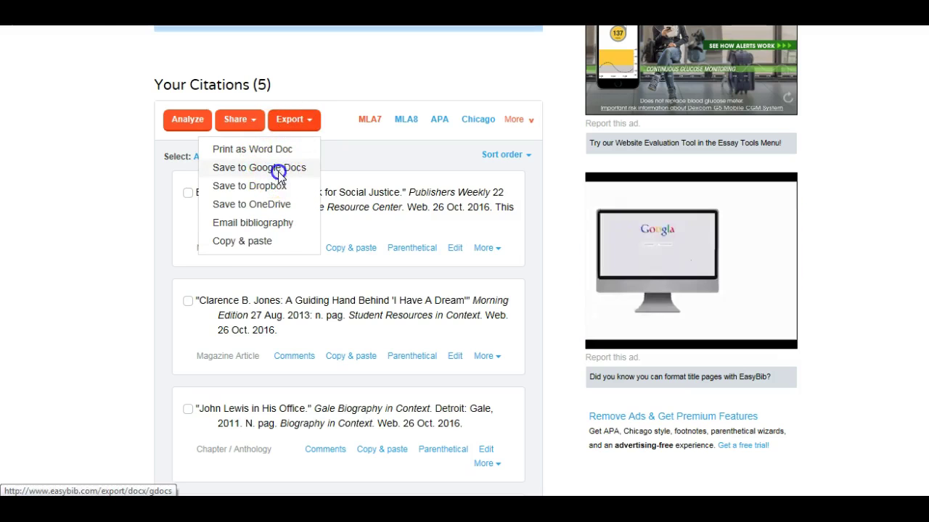
{"action": "left_click", "coordinate": [267, 169]}
{"action": "left_click", "coordinate": [468, 245]}
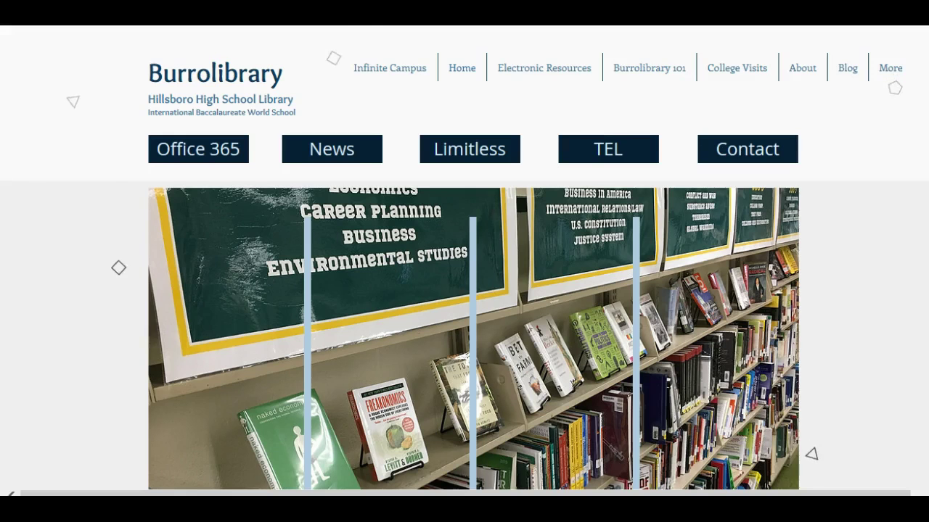
- On the Burrolibrary site, bring up the Electronic Resources dropdown list
{"action": "left_click", "coordinate": [352, 34]}
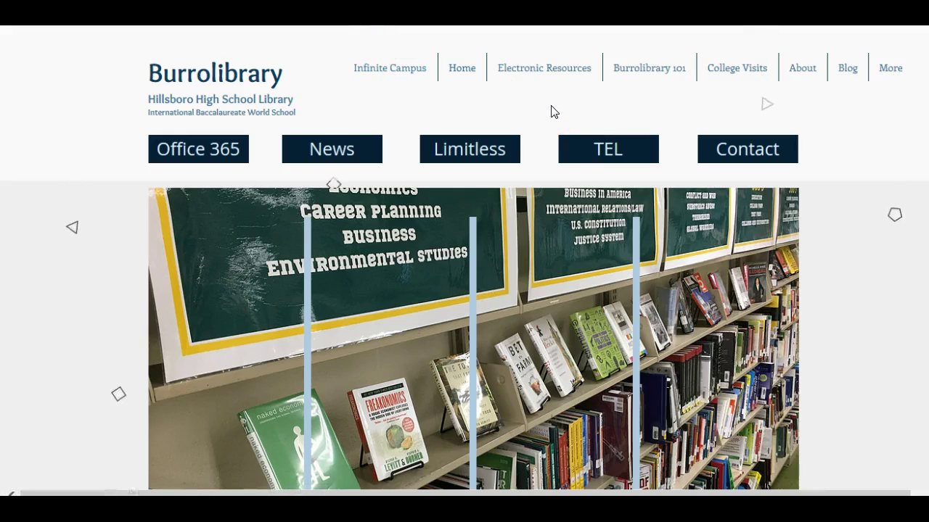
{"action": "left_click", "coordinate": [560, 76]}
{"action": "mouse_move", "coordinate": [560, 75]}
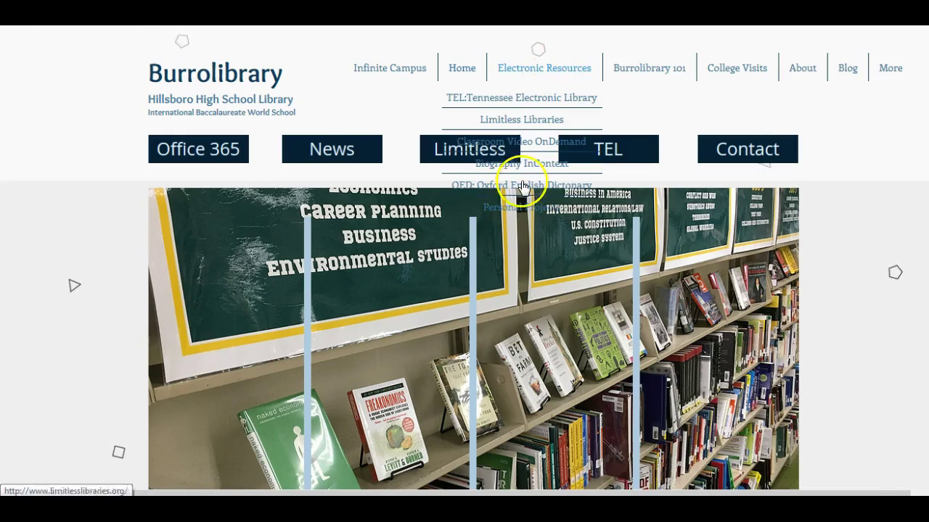